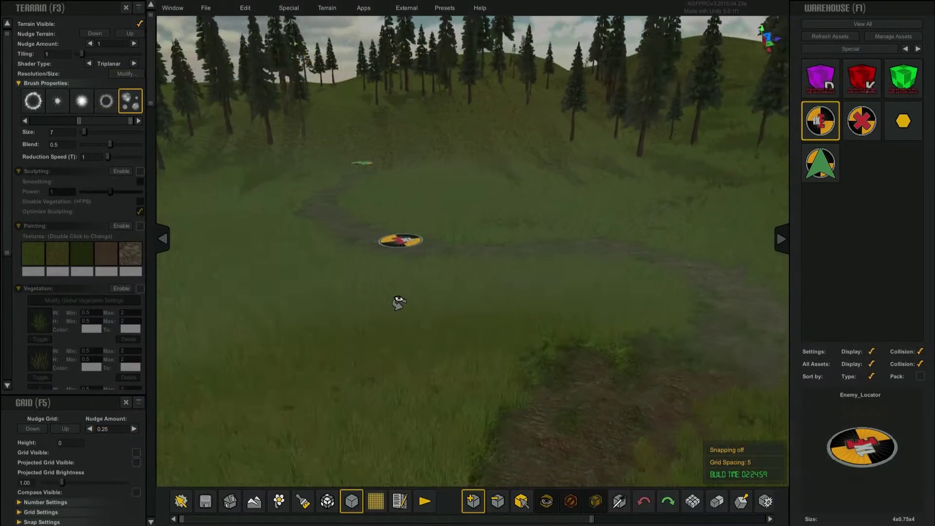
- Examine the forest level around the dirt path and the enemy locator markers
right_click_drag(374, 299, 482, 331, "alt")
left_click_drag(482, 332, 334, 334, "alt")
middle_click_drag(334, 334, 628, 302, "alt")
middle_click_drag(481, 312, 604, 287, "alt")
mouse_move(604, 288)
left_mouse_down("alt")
mouse_move(554, 294)
mouse_move(614, 297)
left_mouse_up("alt")
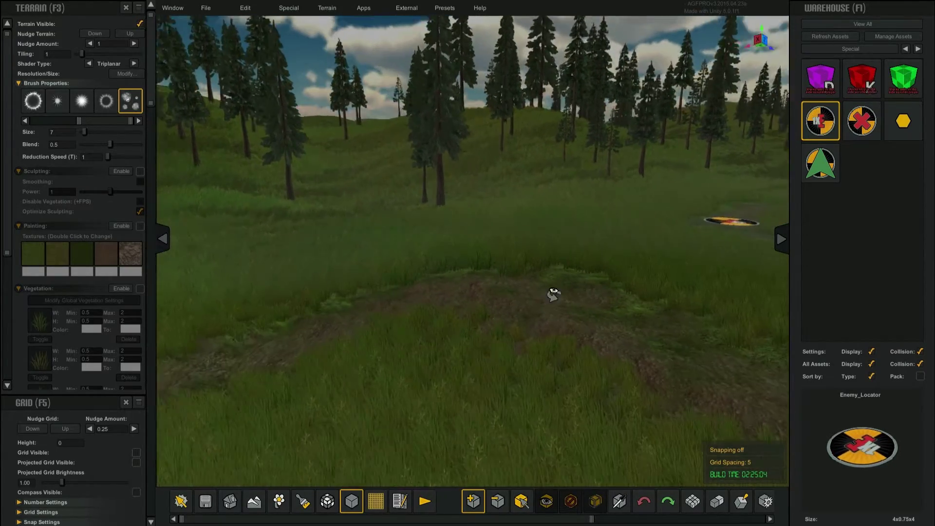
middle_click_drag(590, 259, 422, 386, "alt")
right_click_drag(422, 387, 562, 311, "alt")
middle_click_drag(562, 311, 572, 343, "alt")
left_click_drag(572, 343, 555, 277, "alt")
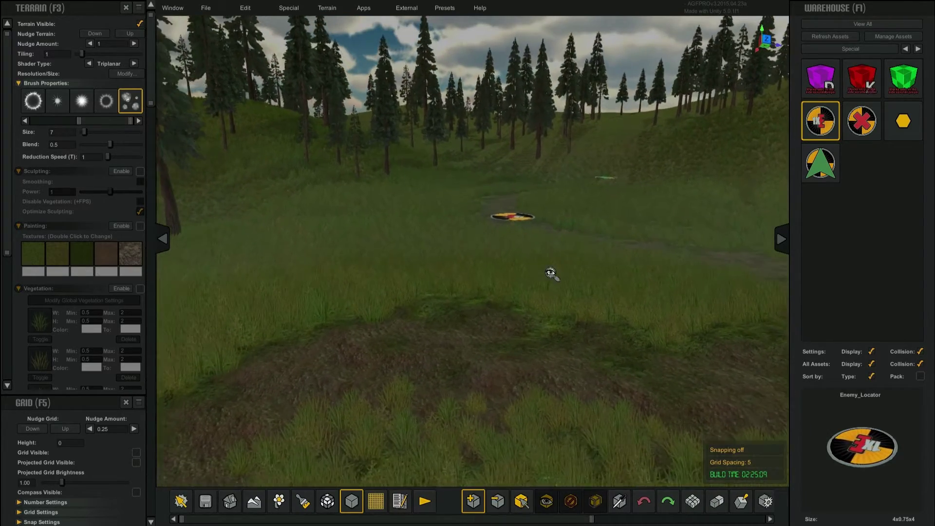
middle_click_drag(555, 278, 491, 291, "alt")
right_click_drag(491, 291, 510, 304, "alt")
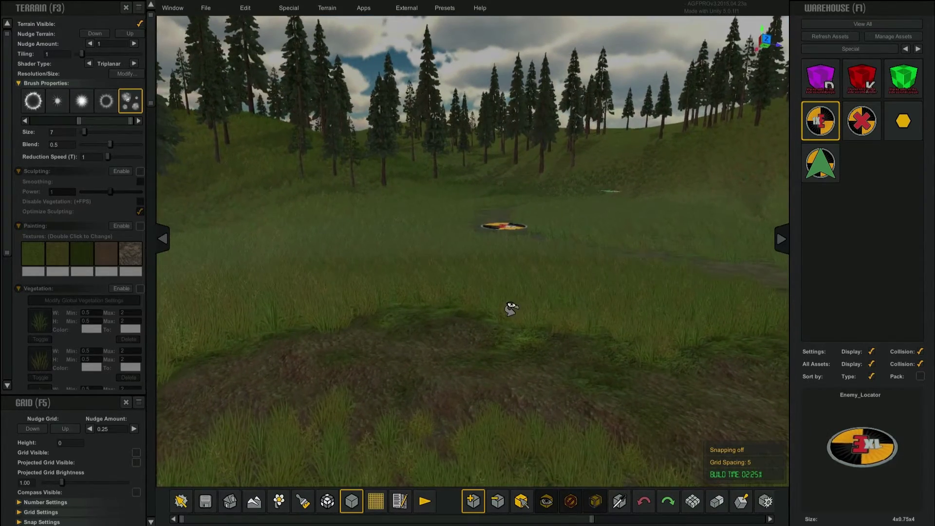
left_click_drag(510, 304, 514, 310, "alt")
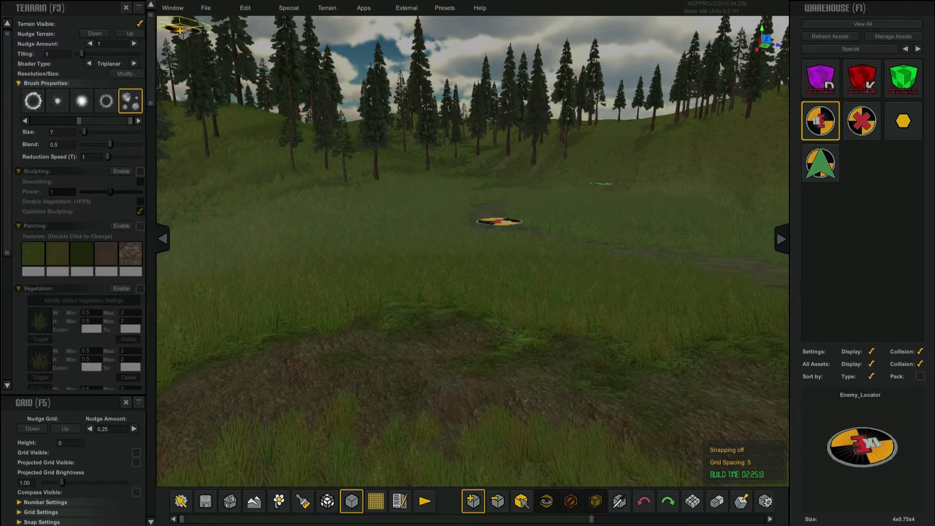
- Open the Story Editor and switch it to editing the start scene
left_click(173, 8)
left_click(192, 306)
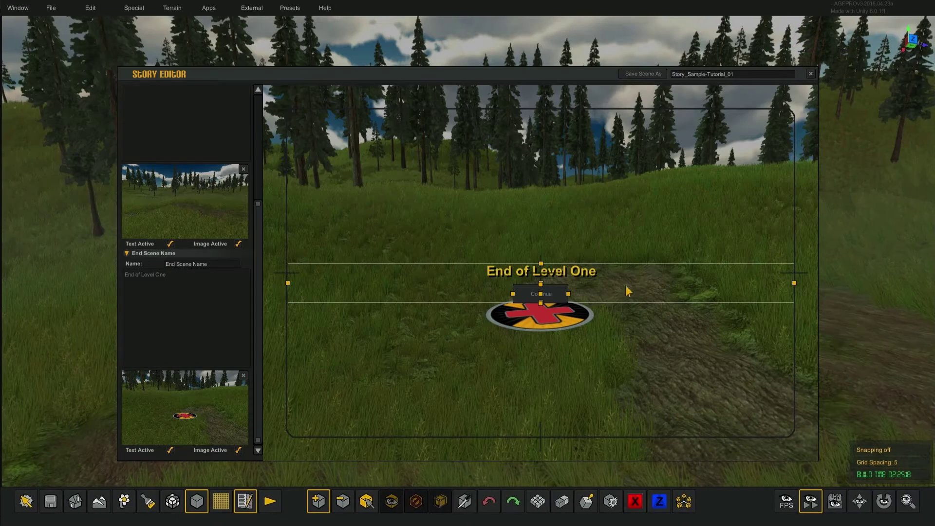
left_click_drag(260, 220, 253, 101)
left_click(169, 100)
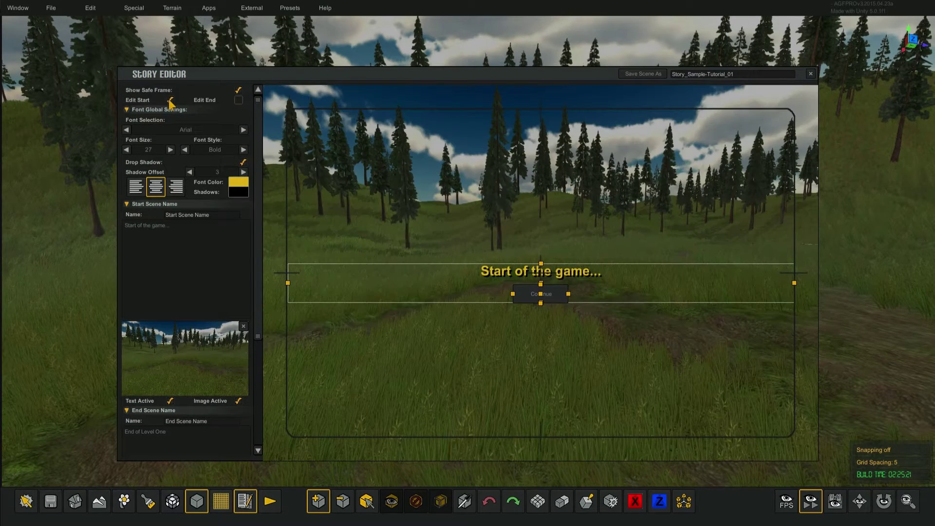
- Replace the start scene's text with "Start of level two"
left_click(174, 228)
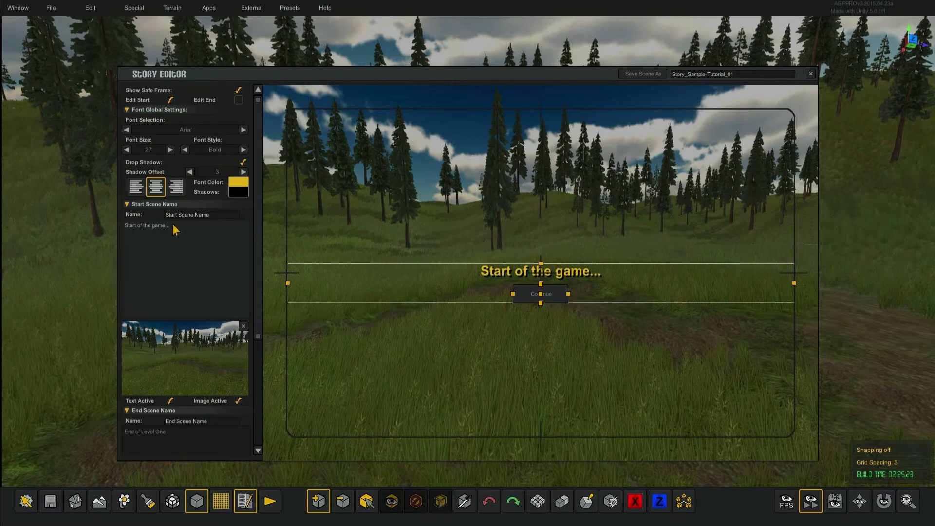
left_click_drag(174, 228, 120, 230)
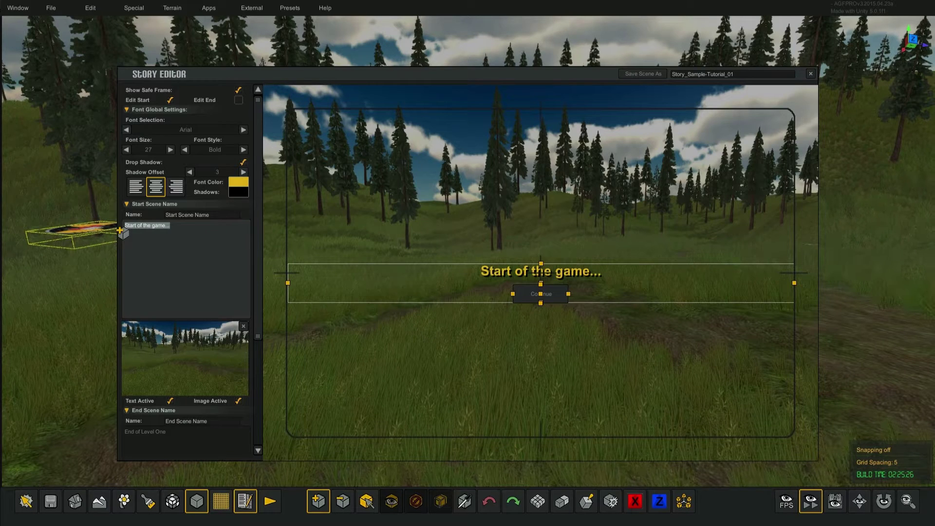
type("S")
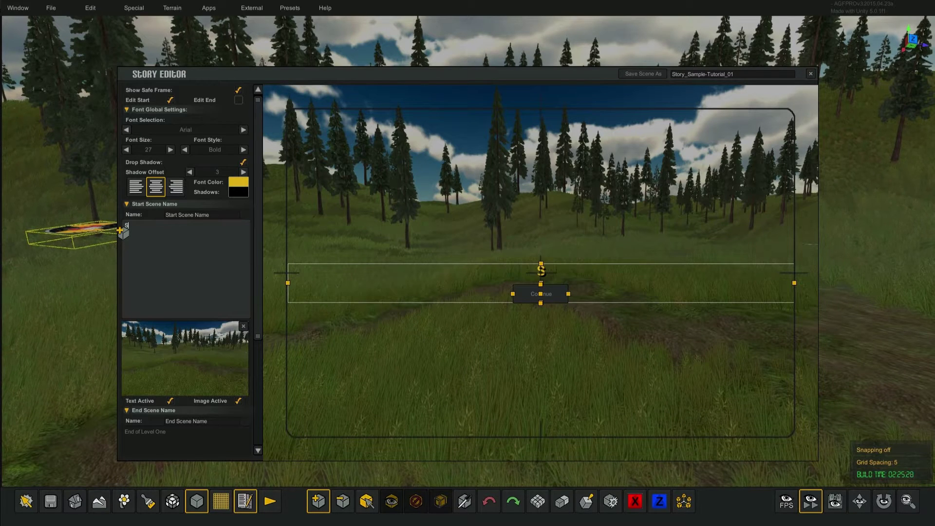
type("tart")
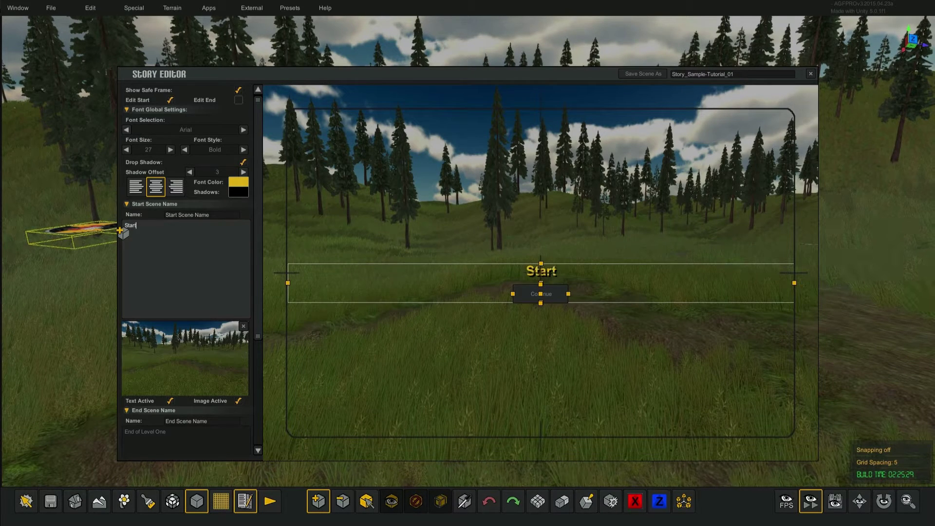
type(" of leve")
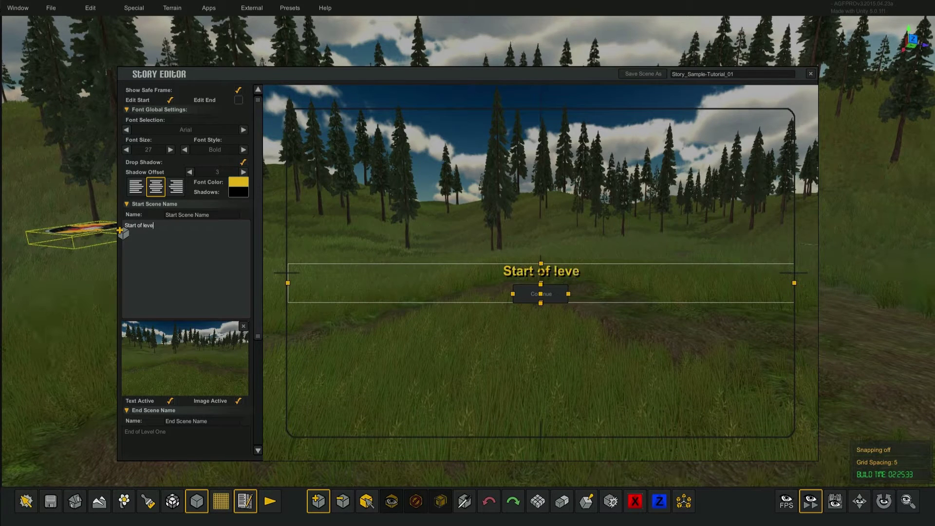
type("l two")
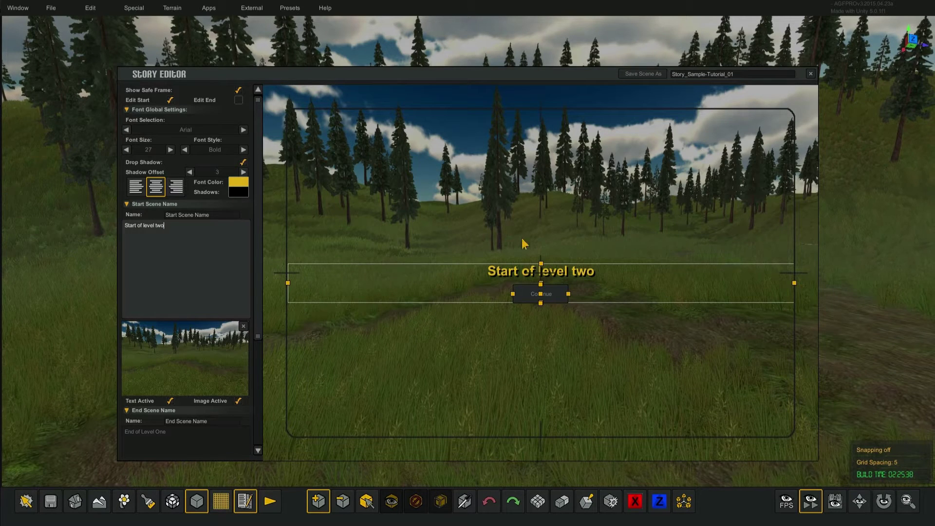
- Save the story scene under the new name Story_Sample-Tutorial_02
left_click(737, 74)
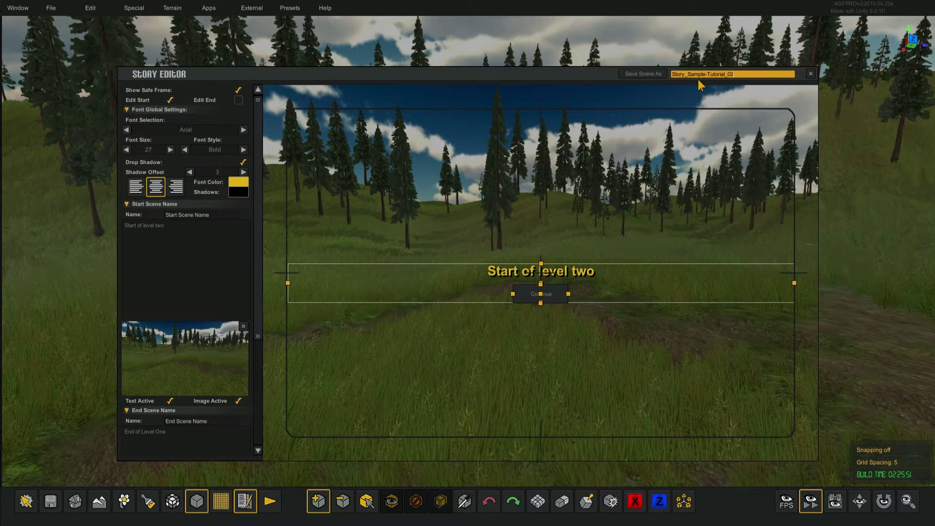
left_click(639, 73)
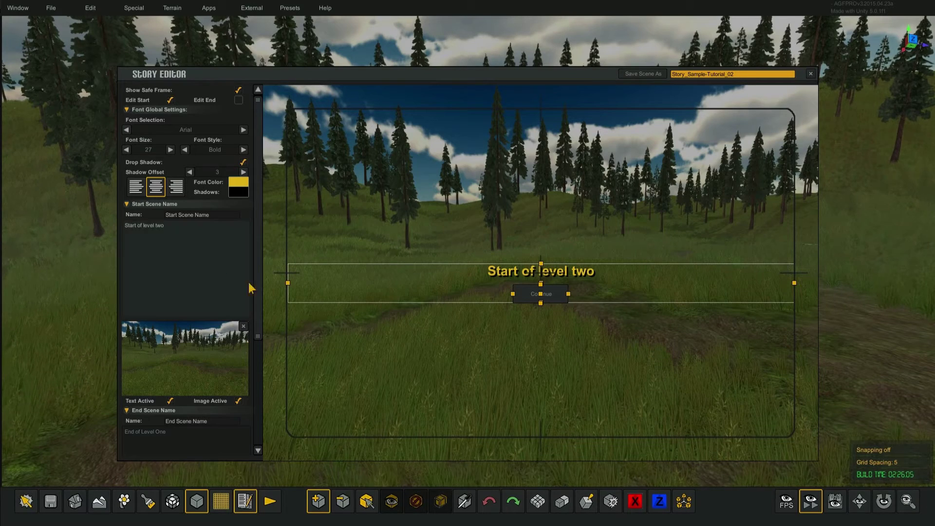
- Change the end scene's text to "End of Level Two--" and close the Story Editor
scroll(264, 280, "down", 2)
scroll(263, 280, "down", 6)
left_click(189, 279)
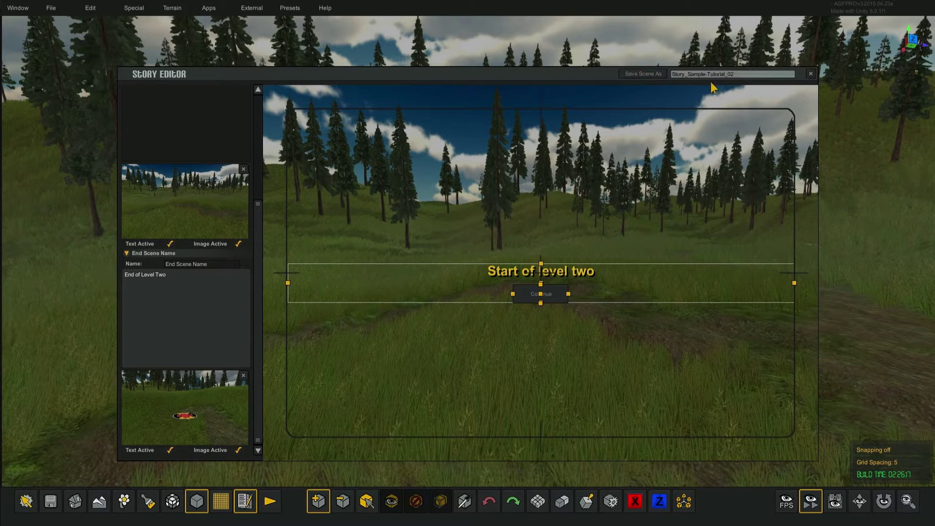
type("--")
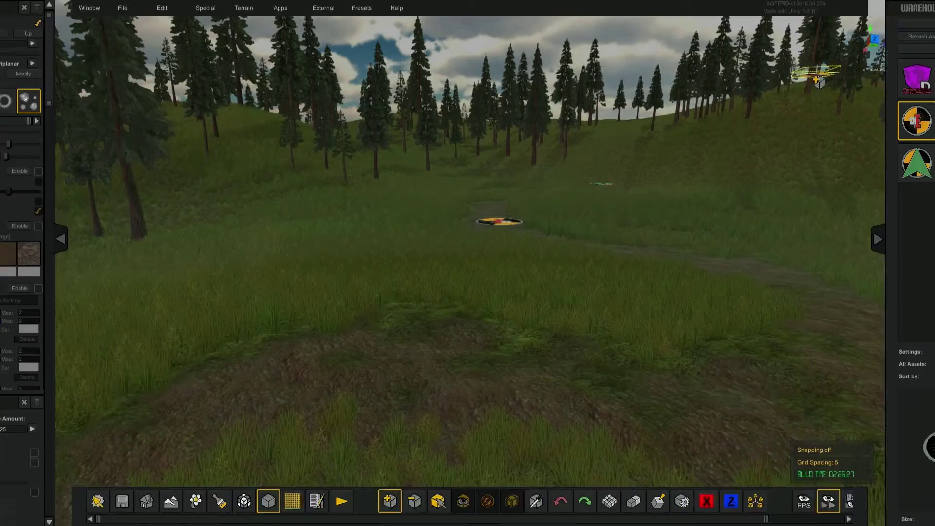
left_click(810, 73)
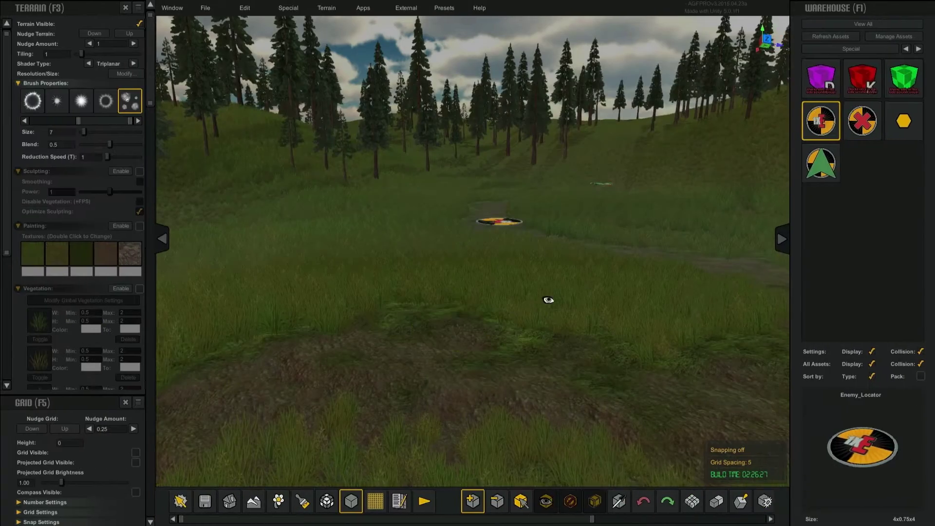
- Open the Load Preset dialog for loading a theme into the level
right_click_drag(606, 320, 569, 322, "alt")
right_click_drag(515, 334, 551, 324)
middle_click_drag(485, 267, 504, 350)
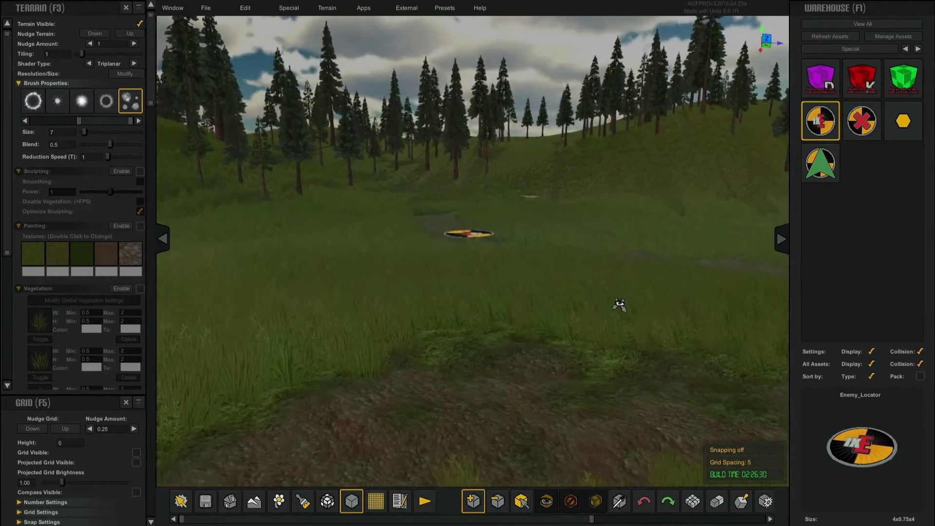
right_click_drag(504, 351, 562, 330)
left_click(422, 10)
left_click(444, 8)
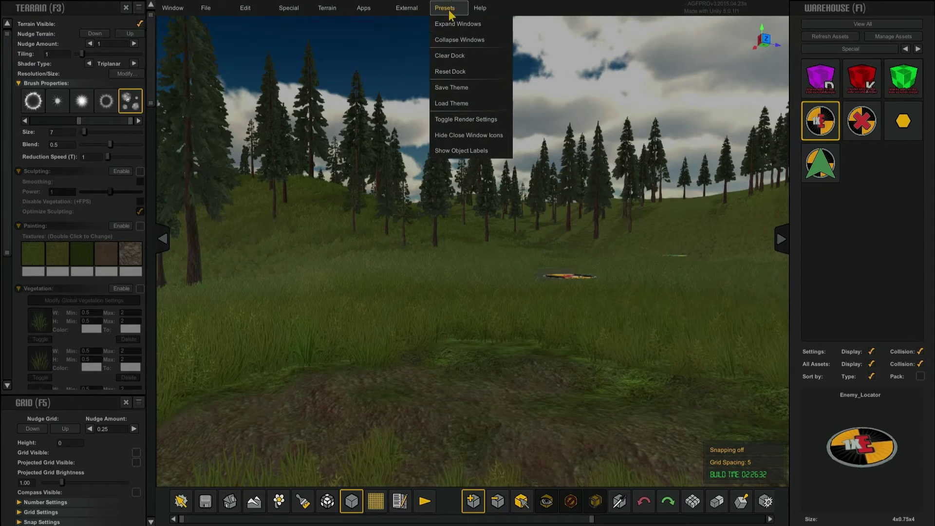
left_click(475, 103)
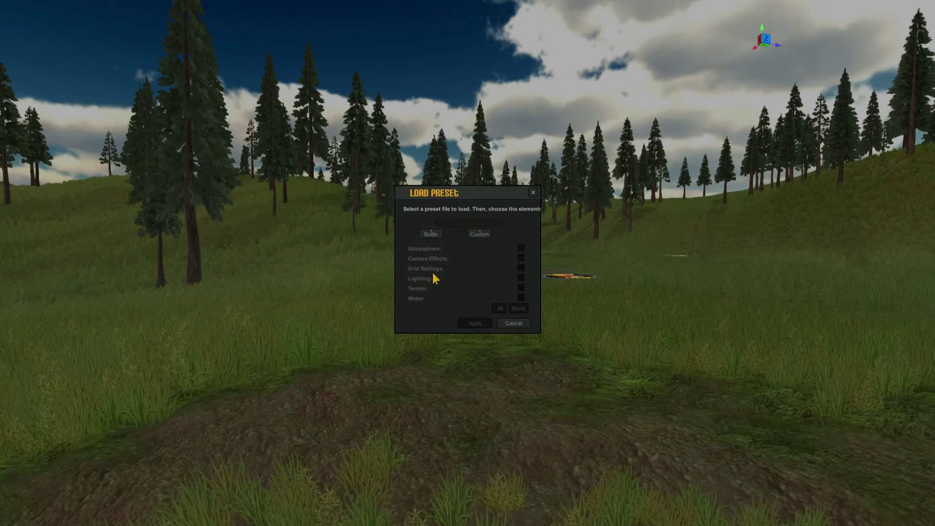
- Choose the dark night-sky theme Preset_12.agft from the built-in presets
left_click(437, 237)
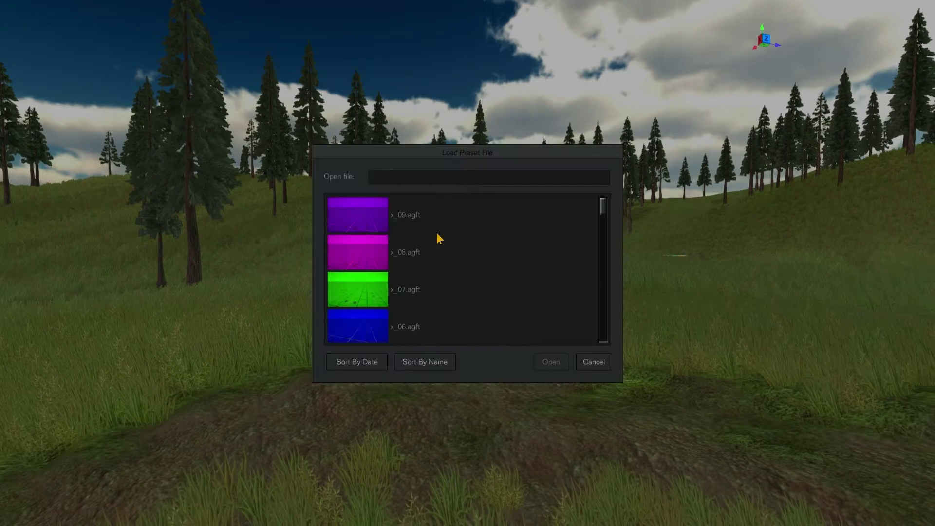
left_click_drag(603, 209, 605, 256)
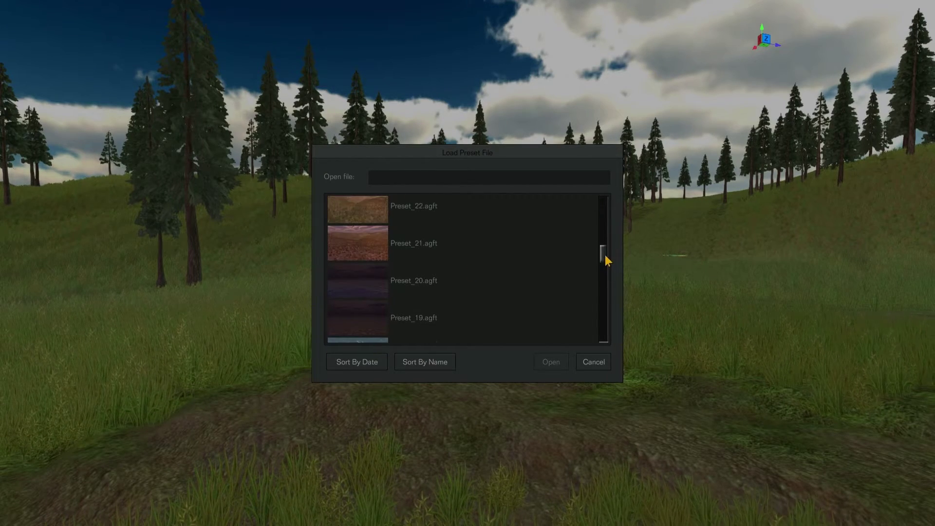
left_click(380, 271)
scroll(387, 254, "down", 5)
scroll(387, 253, "up", 4)
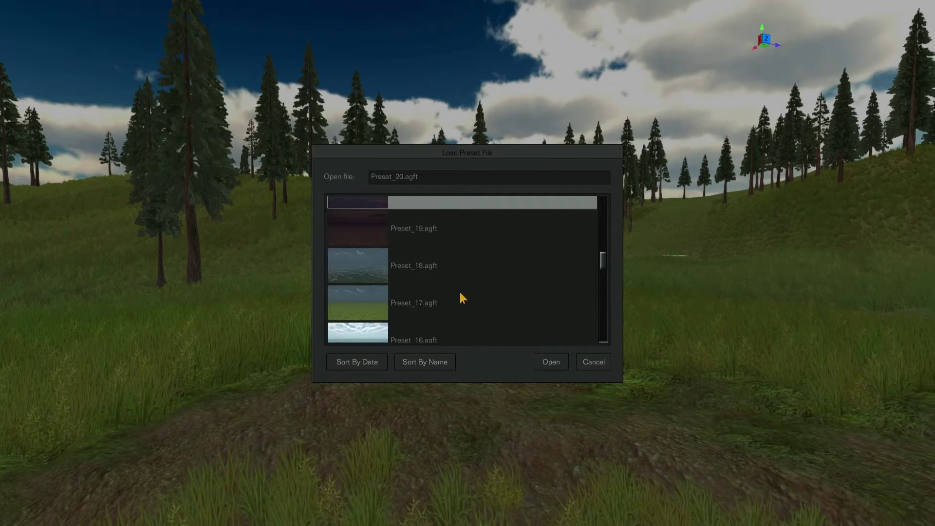
scroll(445, 282, "down", 5)
scroll(440, 284, "down", 3)
left_click(372, 258)
scroll(454, 285, "up", 3)
scroll(454, 288, "up", 3)
left_click(454, 288)
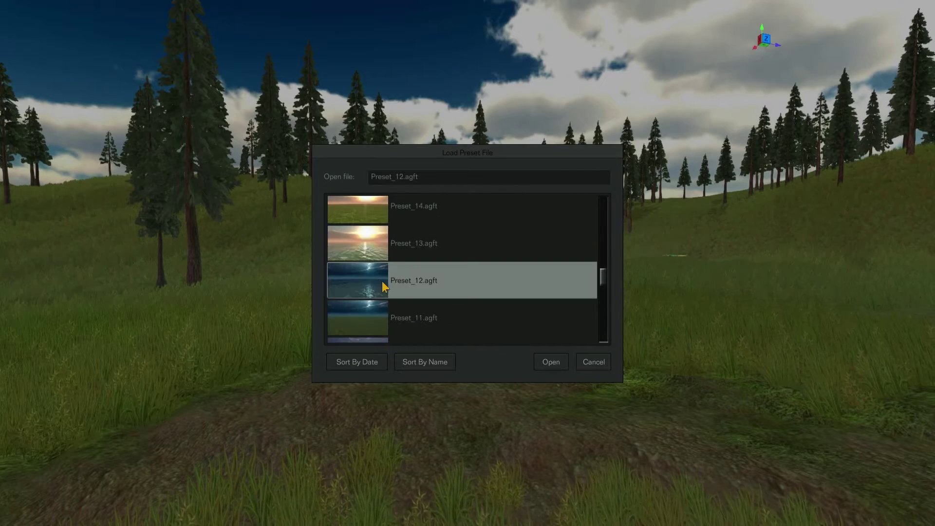
left_click(543, 361)
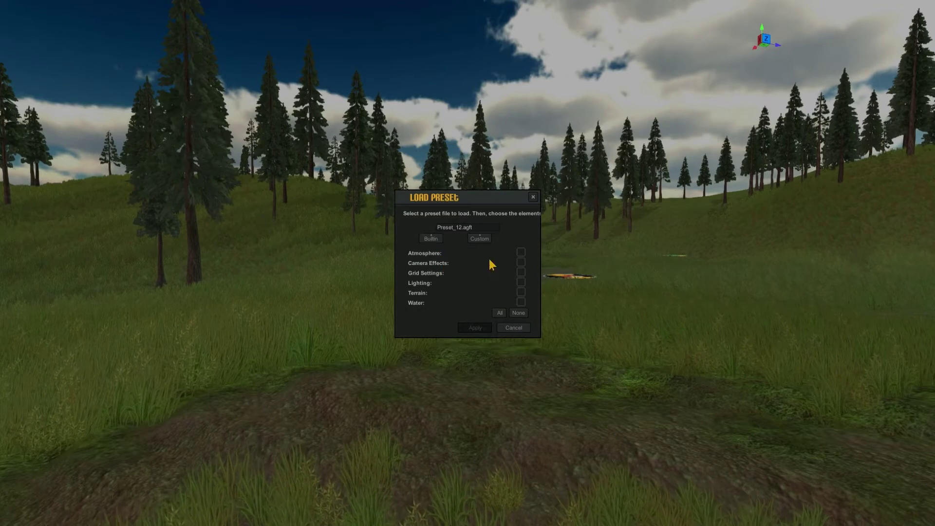
- Apply only the preset's Atmosphere and Lighting elements to the level
left_click(520, 253)
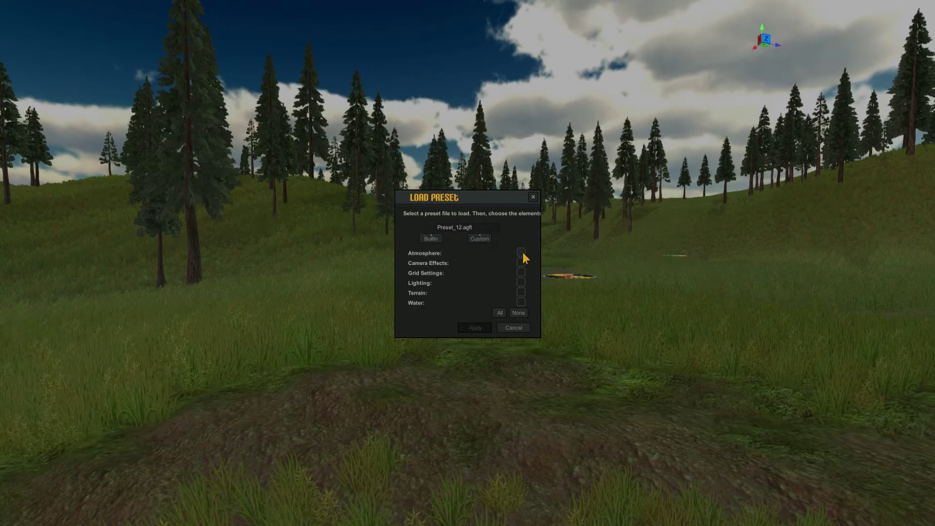
left_click(522, 284)
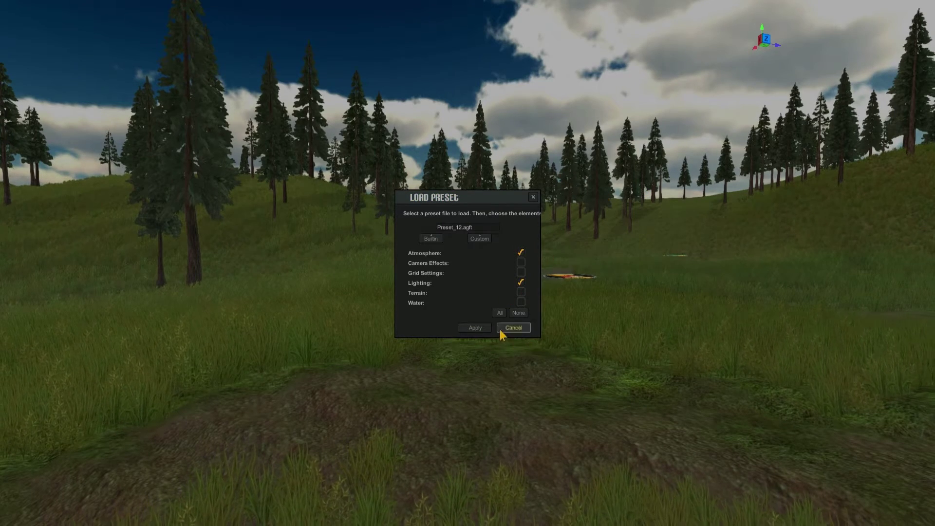
left_click(475, 328)
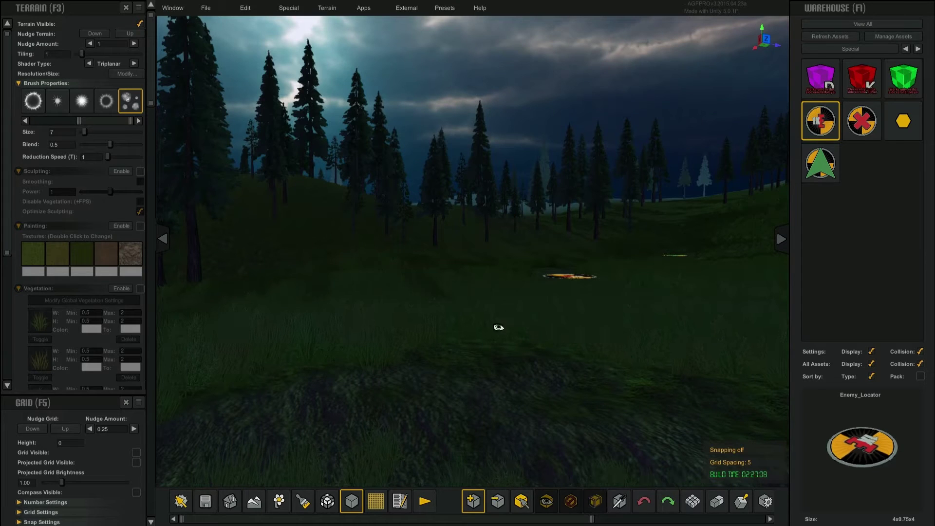
- Reopen the Story Editor and remove the start scene's daytime background image
right_click_drag(513, 334, 551, 341, "alt")
left_click_drag(551, 340, 560, 348, "alt")
mouse_move(560, 348)
right_mouse_down()
mouse_move(651, 352)
mouse_move(539, 363)
mouse_move(430, 333)
mouse_move(528, 343)
mouse_move(651, 328)
mouse_move(482, 363)
mouse_move(624, 349)
mouse_move(564, 351)
mouse_move(476, 320)
mouse_move(341, 205)
right_mouse_up()
left_click(173, 8)
left_click(200, 294)
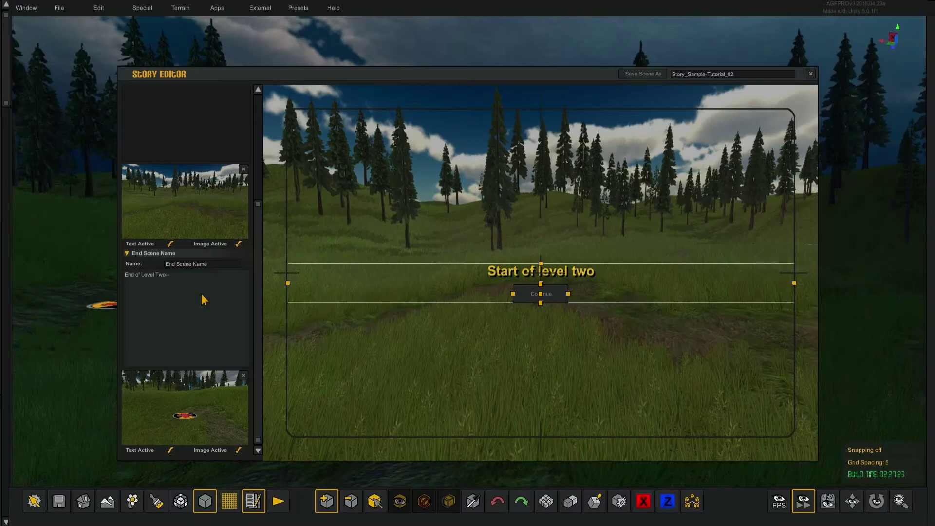
scroll(184, 253, "up", 5)
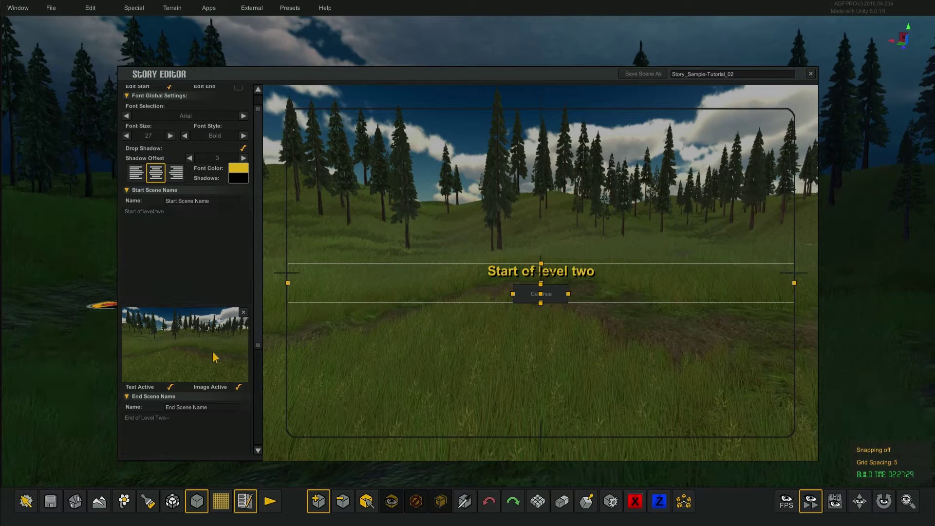
left_click(243, 313)
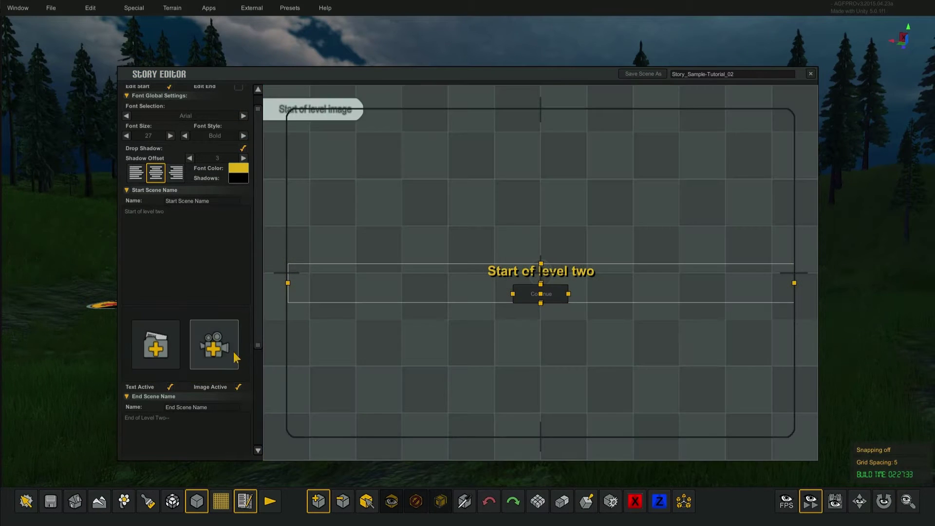
- Capture a new start scene picture of the dark forest with the red X marker and rocky path in frame
left_click(223, 350)
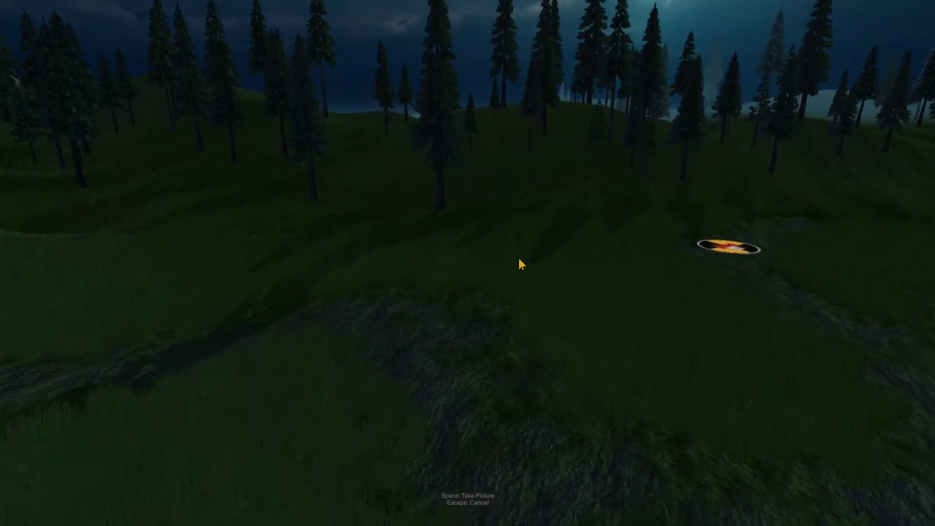
mouse_move(519, 258)
right_mouse_down()
mouse_move(627, 358)
mouse_move(513, 354)
mouse_move(504, 302)
mouse_move(505, 420)
mouse_move(378, 425)
mouse_move(449, 359)
mouse_move(155, 217)
mouse_move(301, 307)
mouse_move(387, 346)
mouse_move(242, 242)
right_mouse_up()
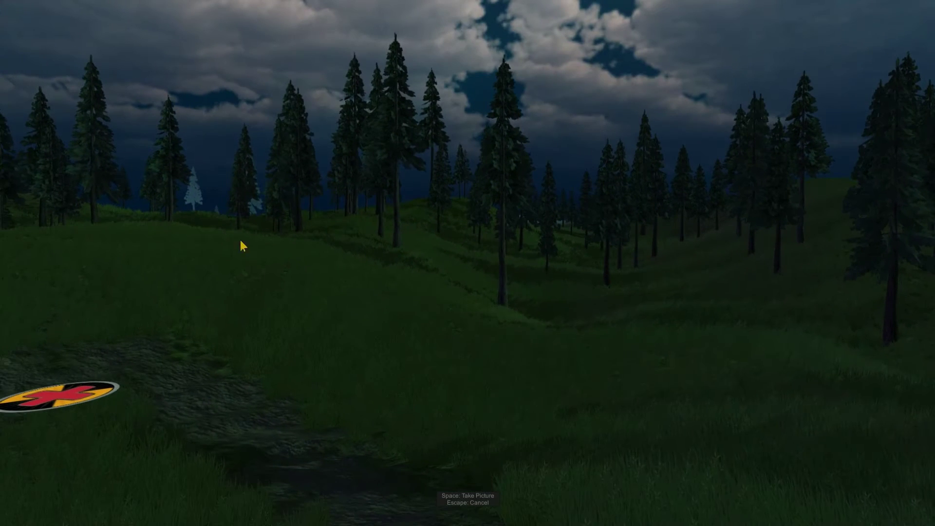
right_click_drag(196, 199, 115, 312)
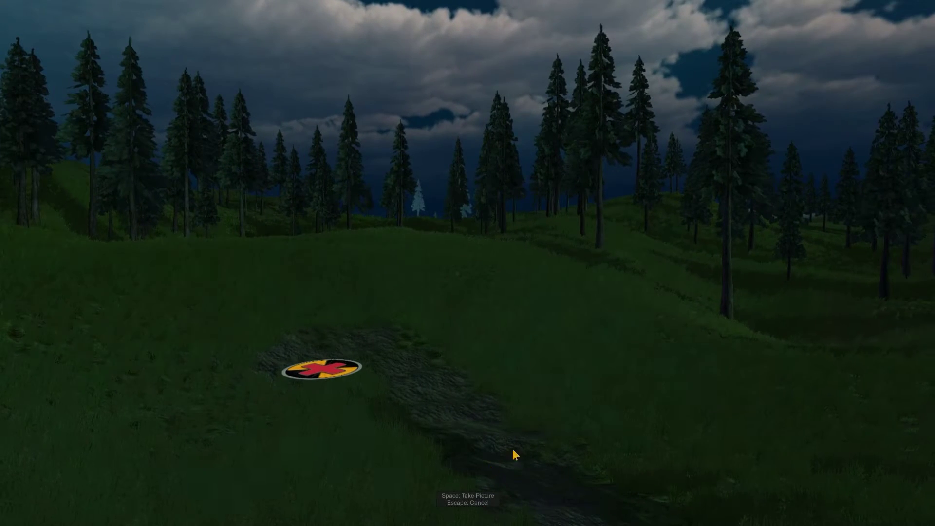
key("space")
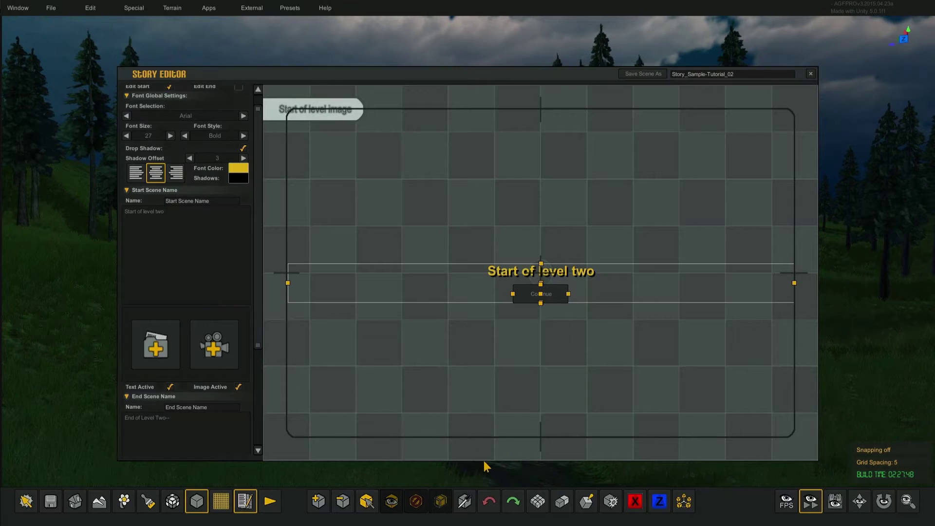
- Close the Story Editor and clear the docked Terrain and Grid windows from the workspace
left_click(810, 74)
left_click(173, 9)
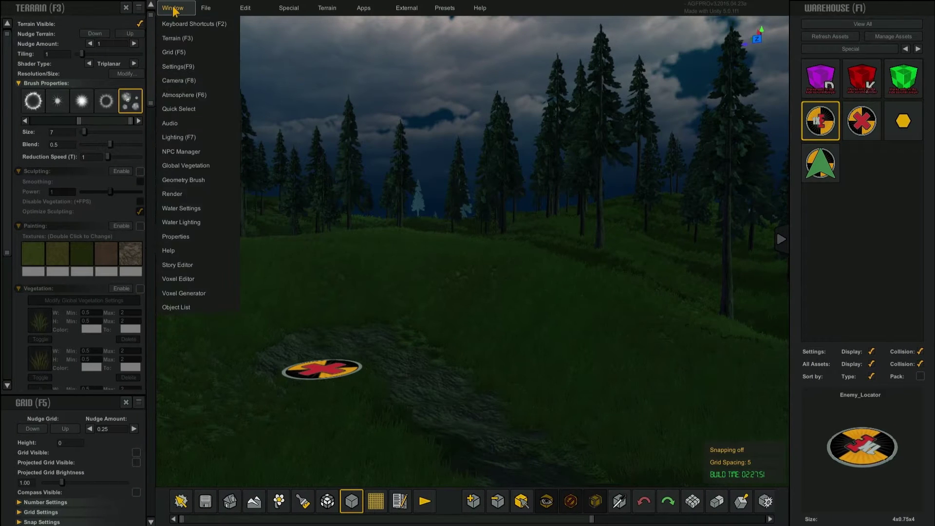
left_click(444, 9)
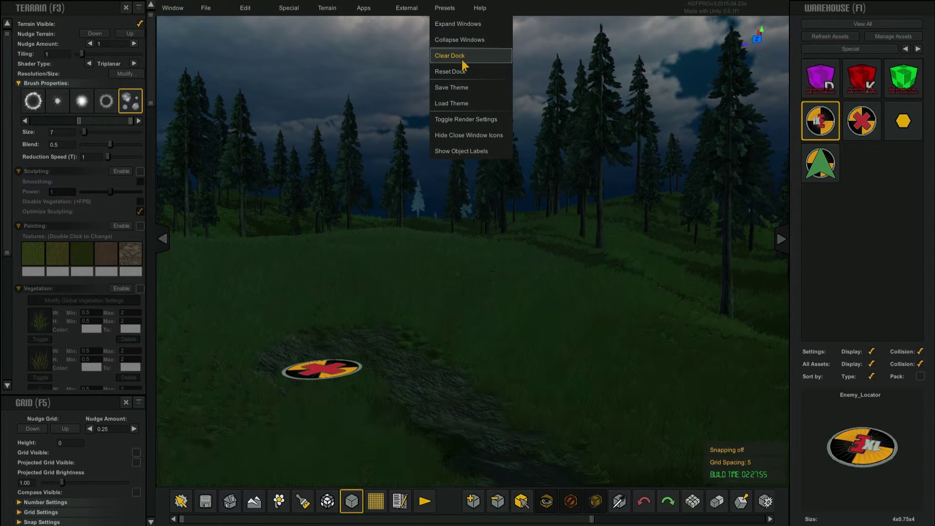
mouse_move(442, 14)
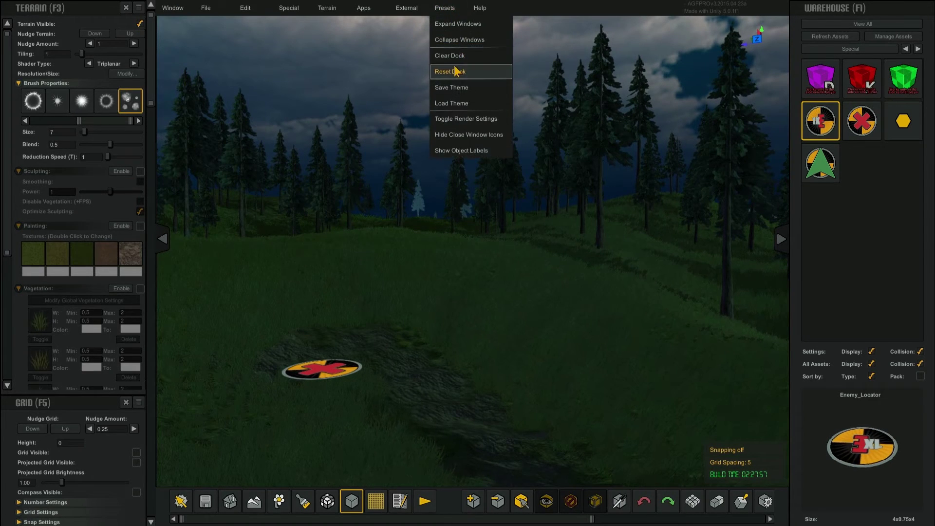
left_click(454, 55)
left_click(456, 57)
- Set the fog's haze layer colour to dark blue #061B32, sampled from the night sky, in the Atmosphere settings
left_click(18, 8)
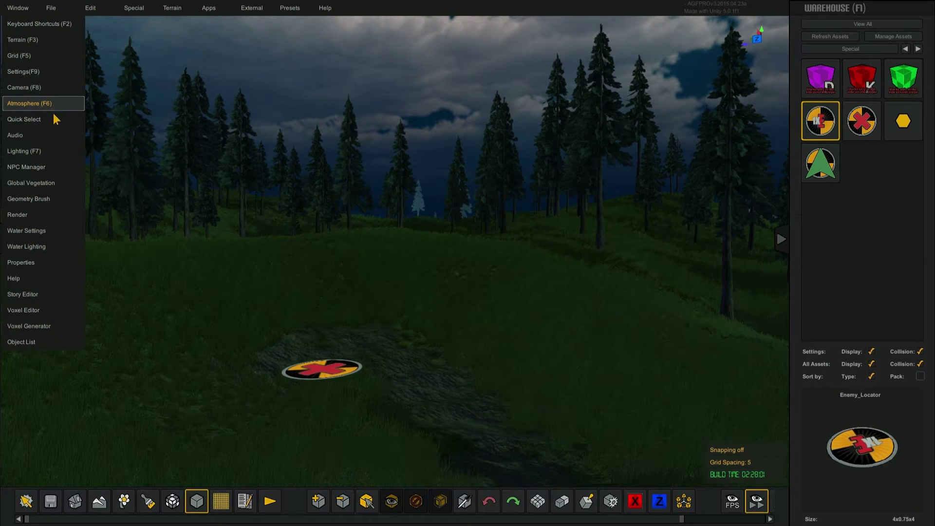
left_click(37, 108)
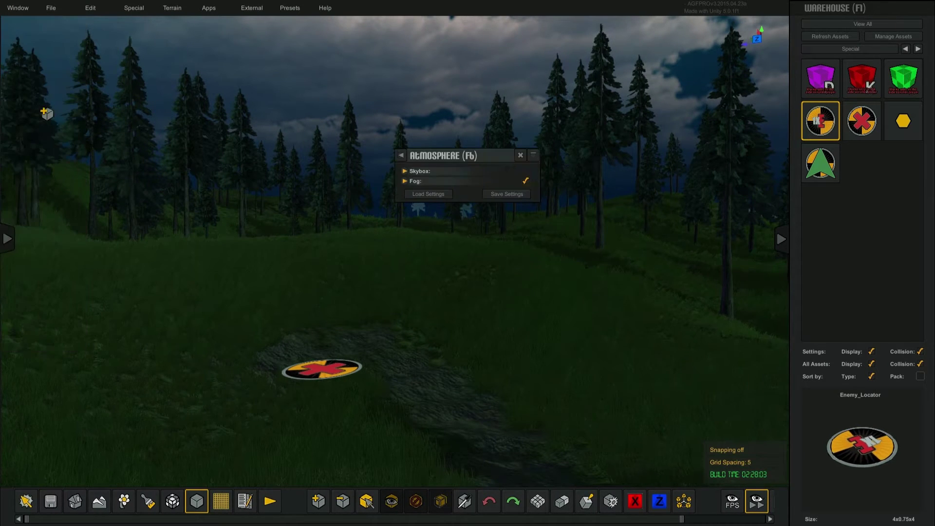
left_click(405, 181)
left_click(410, 191)
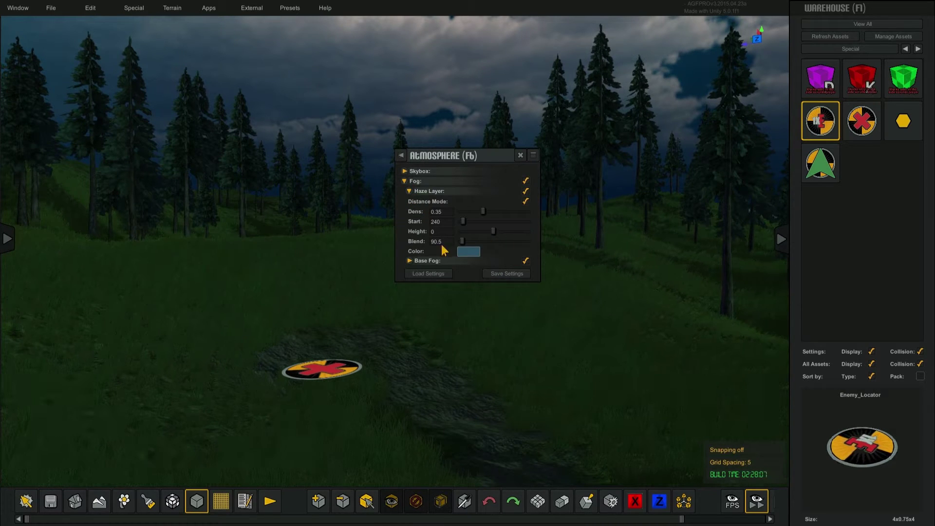
left_click_drag(461, 157, 258, 219)
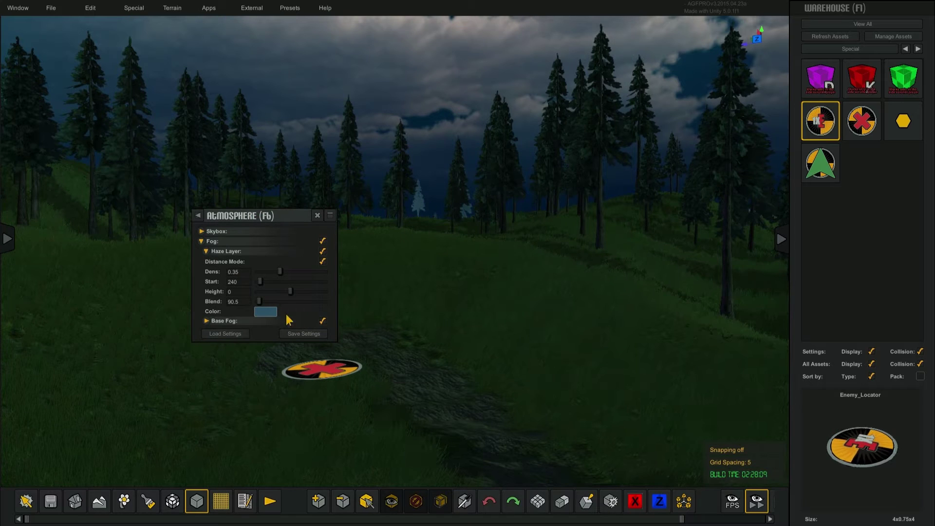
left_click(268, 312)
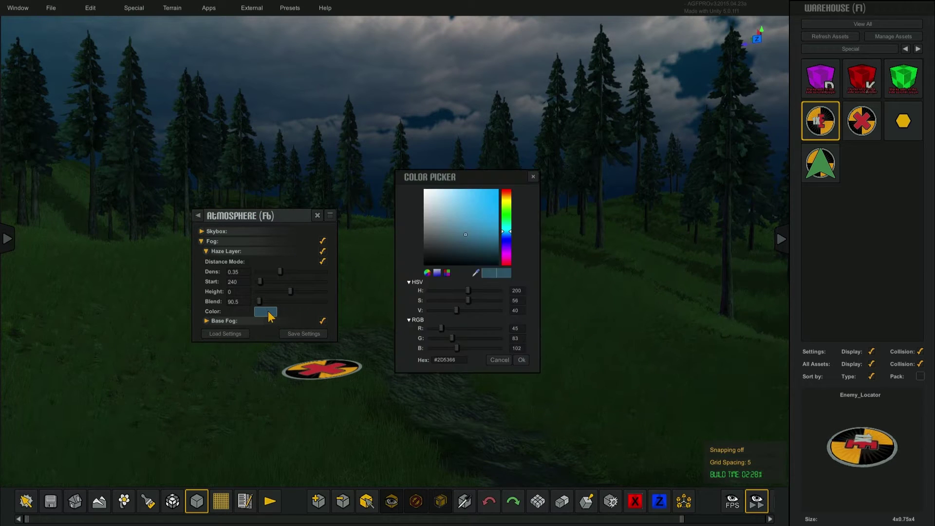
left_click(475, 274)
left_click(612, 186)
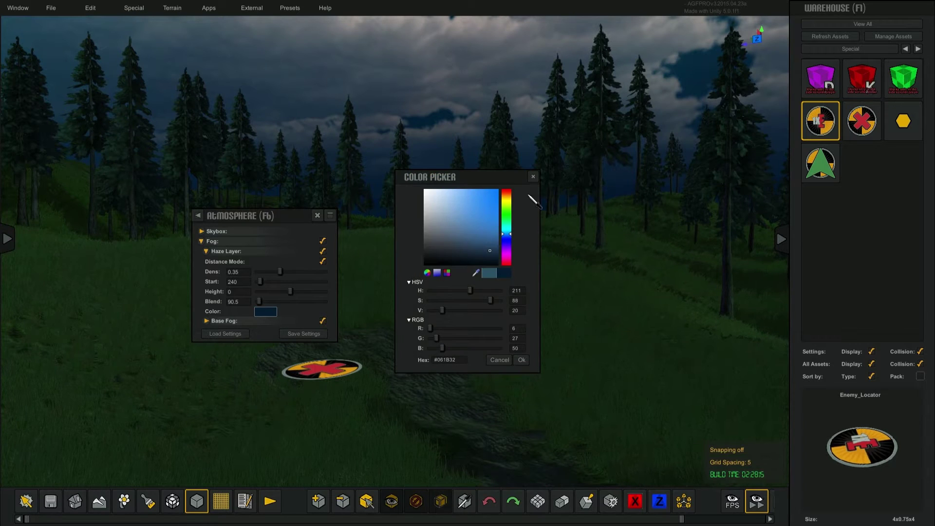
left_click_drag(479, 177, 509, 294)
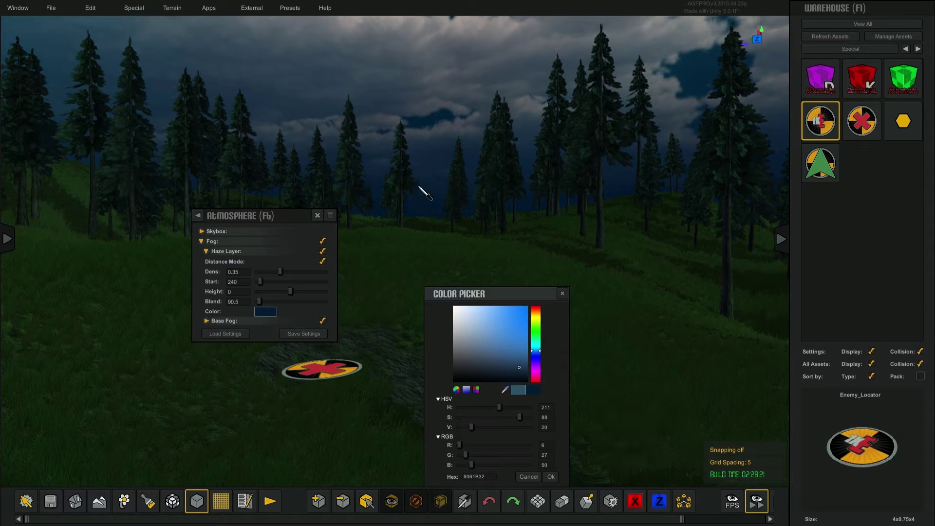
left_click(561, 294)
left_click(317, 215)
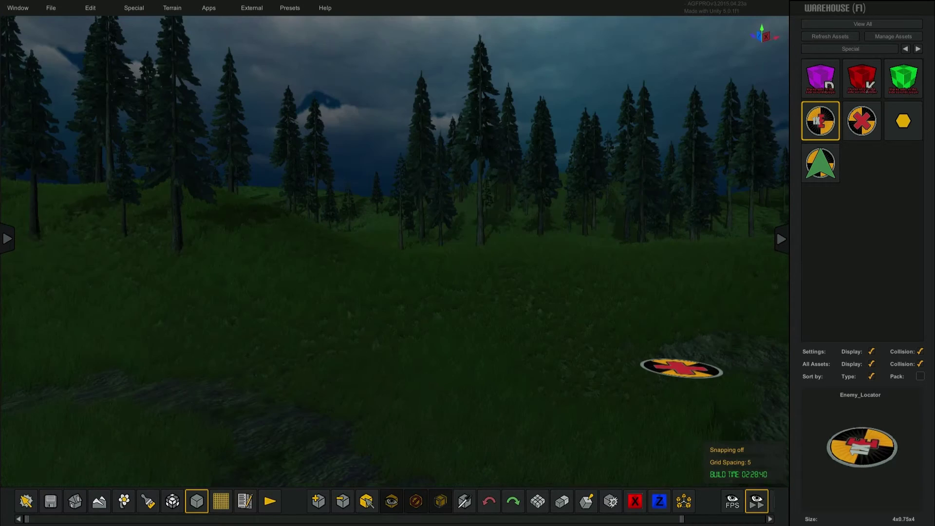
- Set the level's ambient light colour to the muted blue #28445E in the Lighting settings
left_click(15, 8)
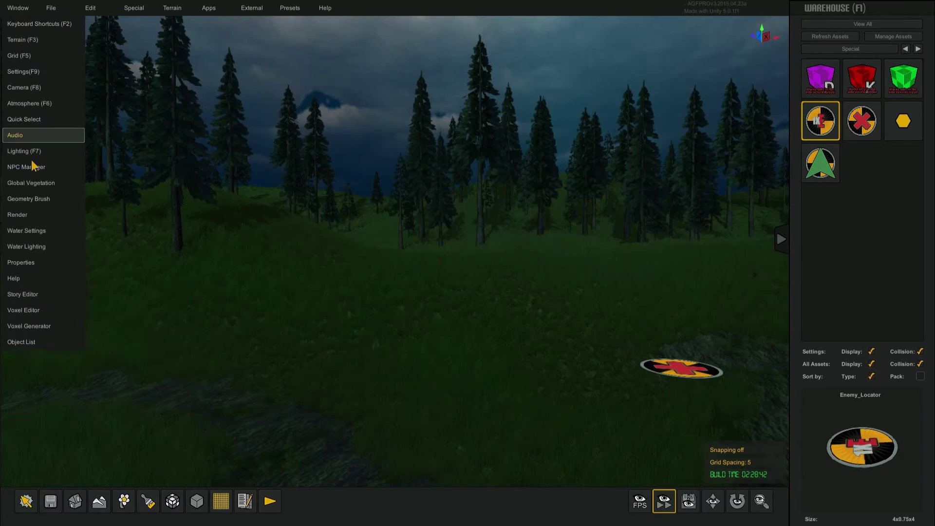
left_click(22, 150)
left_click_drag(478, 159, 267, 181)
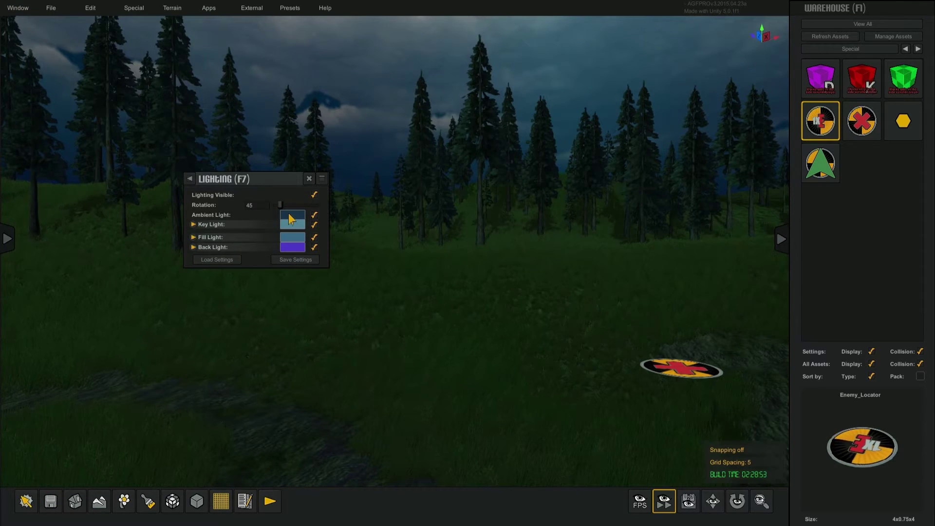
left_click(289, 214)
left_click_drag(489, 345, 496, 354)
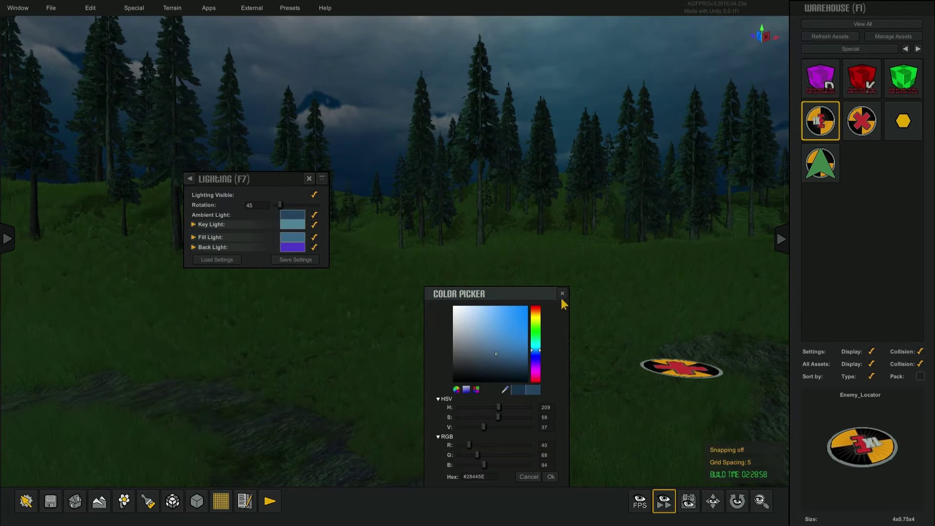
left_click(562, 293)
- Set the fill light's pitch to about -21.7 and the back light's pitch to about 46.6
left_click(193, 224)
left_click(193, 307)
left_click(297, 347)
left_click_drag(296, 377, 306, 377)
left_click_drag(285, 336, 291, 337)
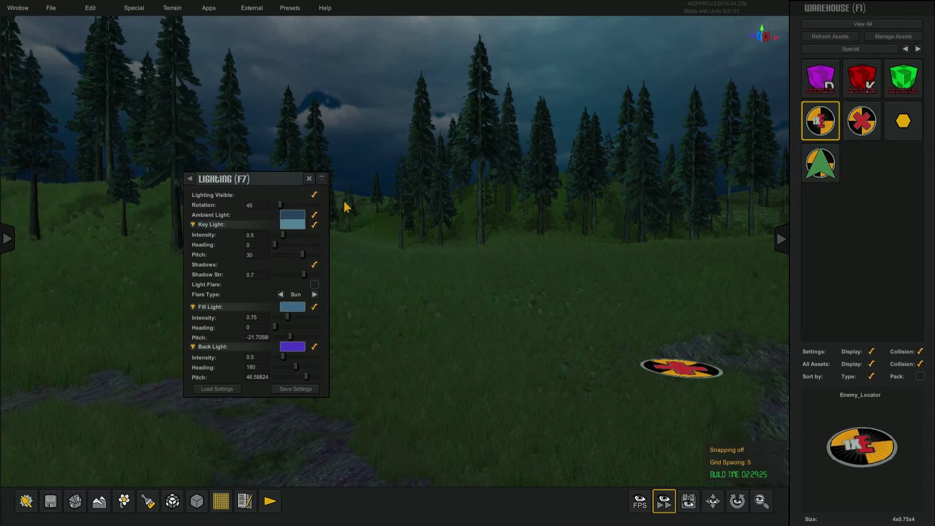
left_click(308, 179)
- Examine the skybox settings in the Atmosphere window and survey the relit forest
scroll(636, 342, "down", 1)
right_click_drag(627, 337, 577, 332)
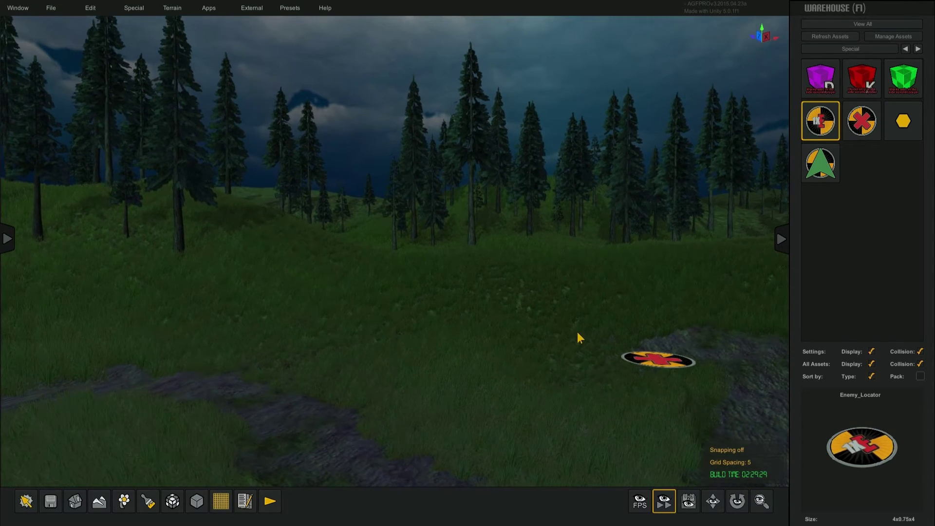
left_click(18, 7)
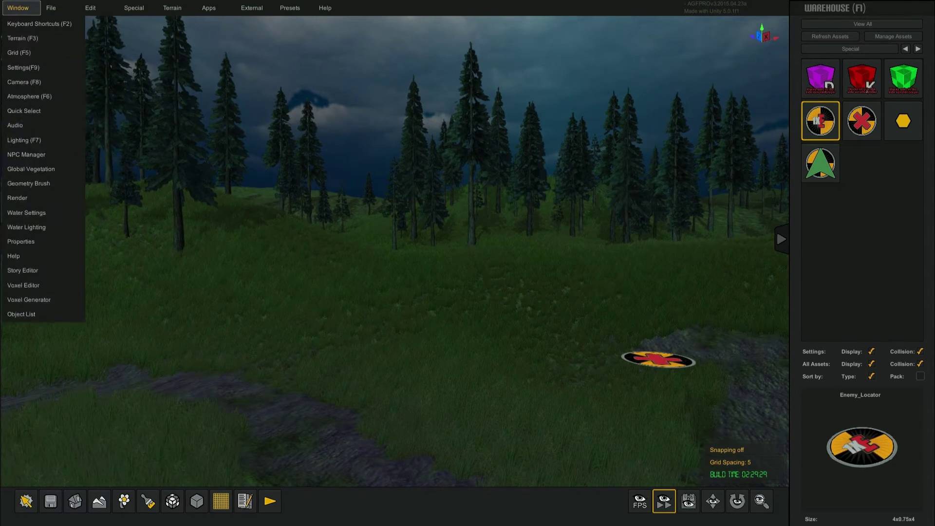
left_click(46, 104)
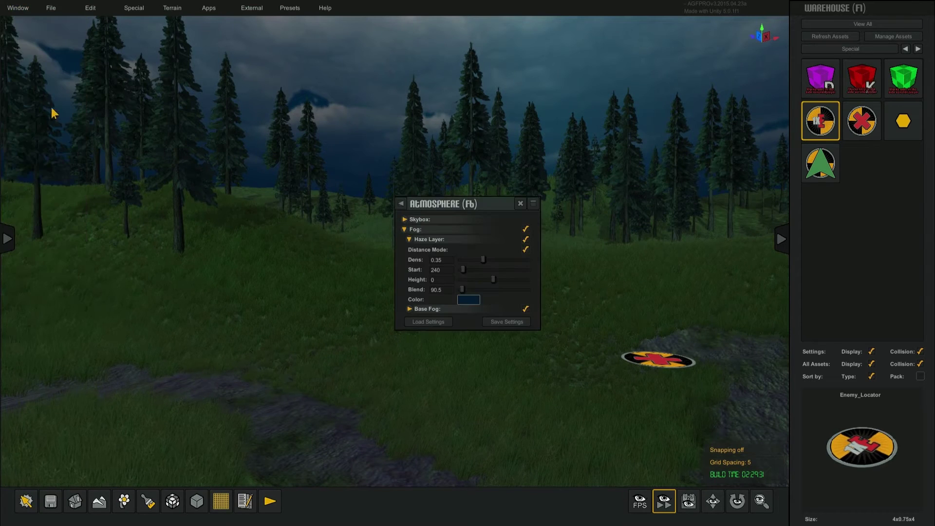
left_click(404, 220)
left_click(520, 203)
right_click_drag(555, 277, 460, 365)
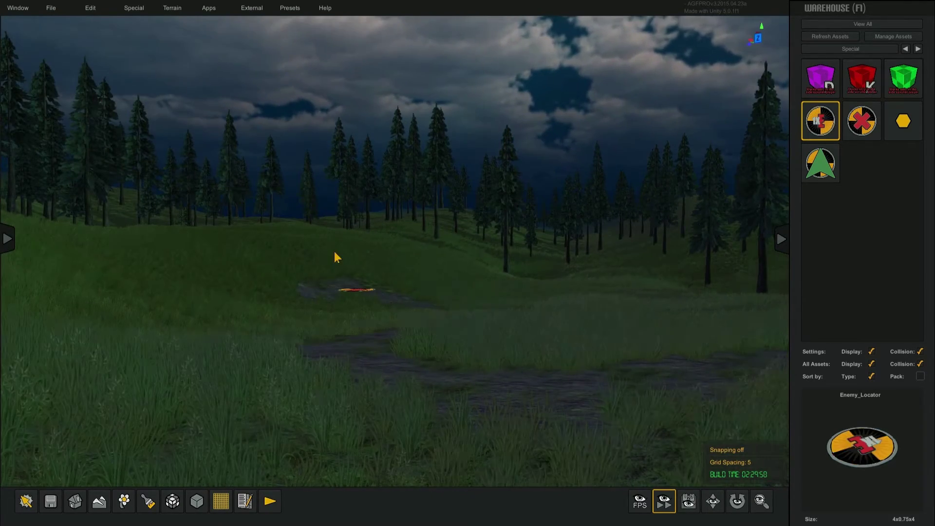
- Reopen the Story Editor and capture a start scene picture of the dark grassy hills with pines and the rocky path
left_click(17, 8)
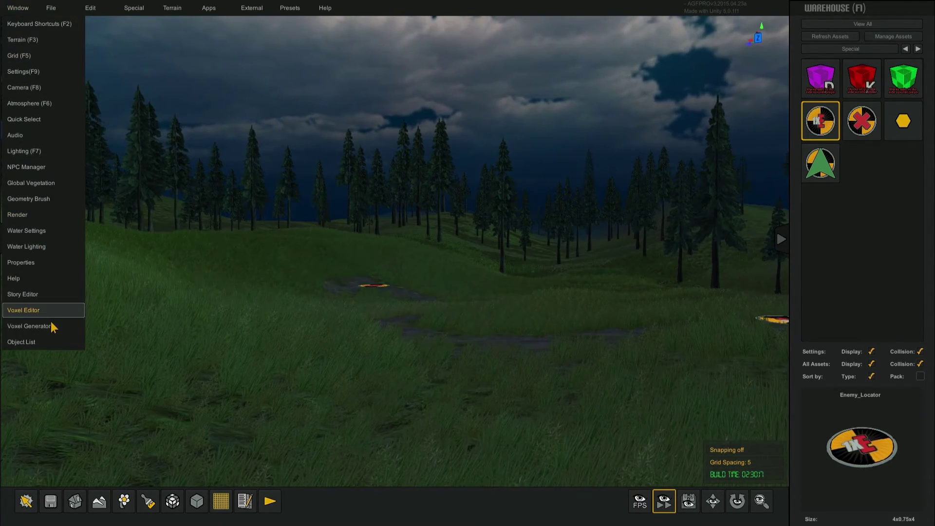
left_click(29, 295)
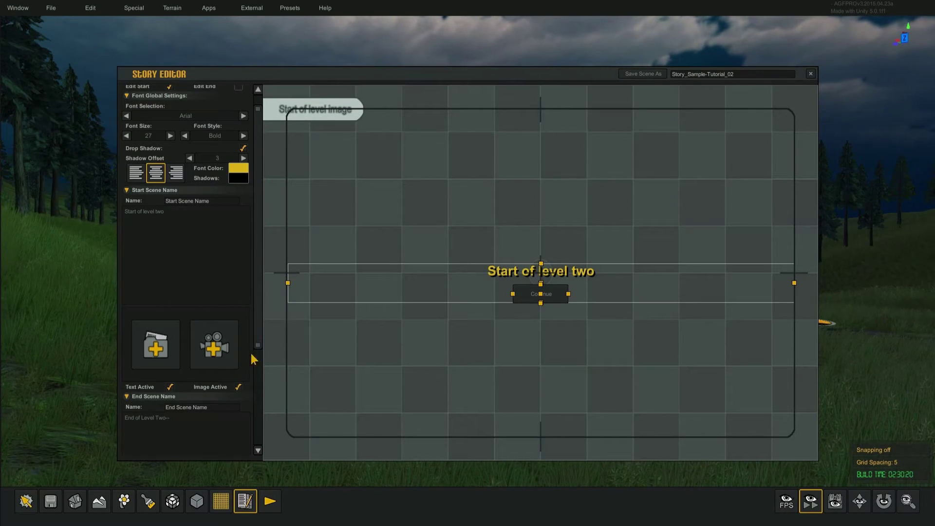
left_click(214, 344)
key("w")
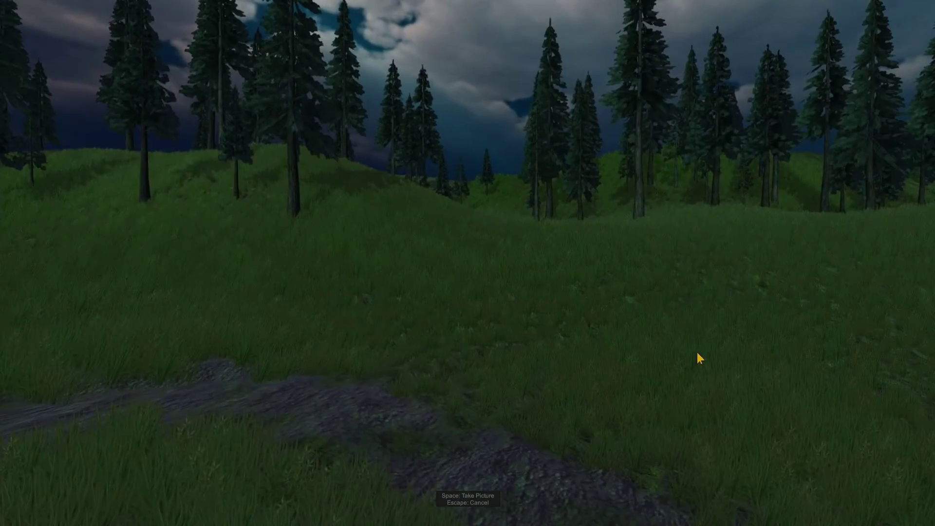
key("space")
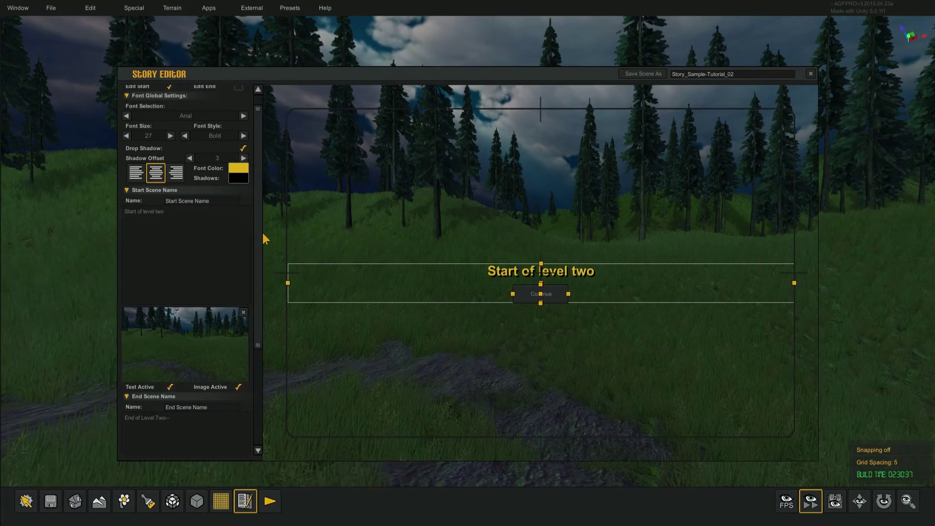
- Remove the end scene's daytime image and capture a new night-time picture of the forest for it
scroll(262, 233, "down", 5)
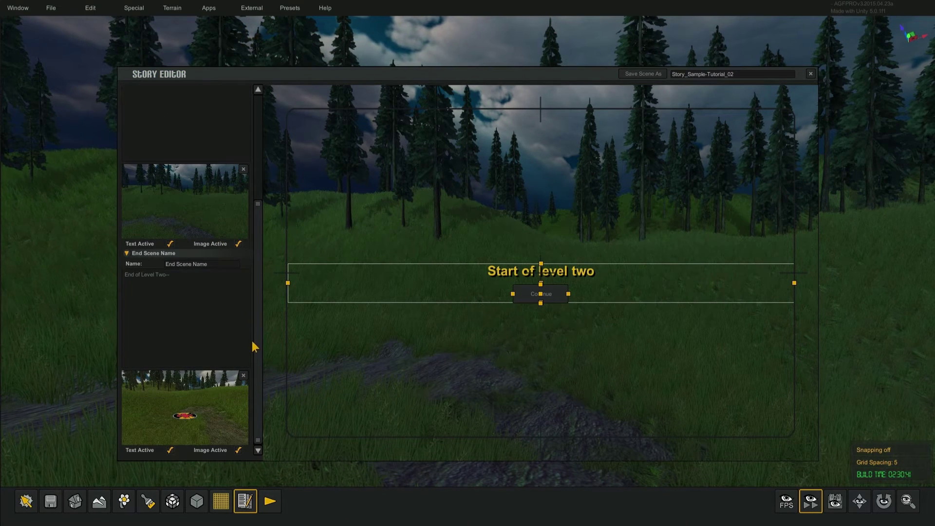
left_click(243, 375)
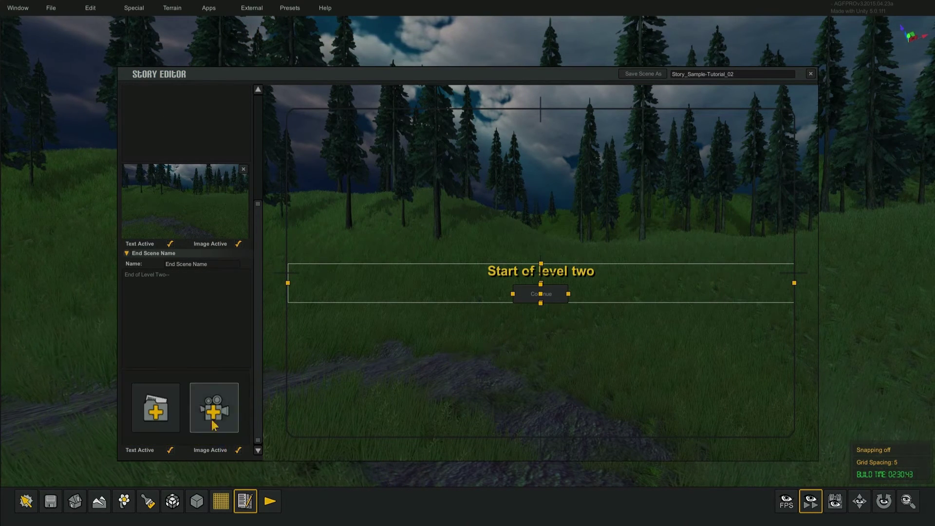
left_click(218, 435)
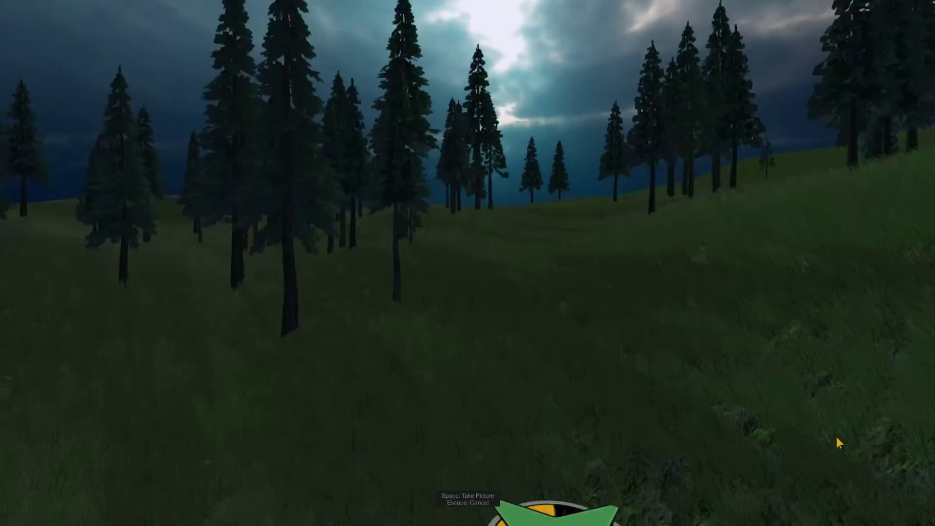
key("space")
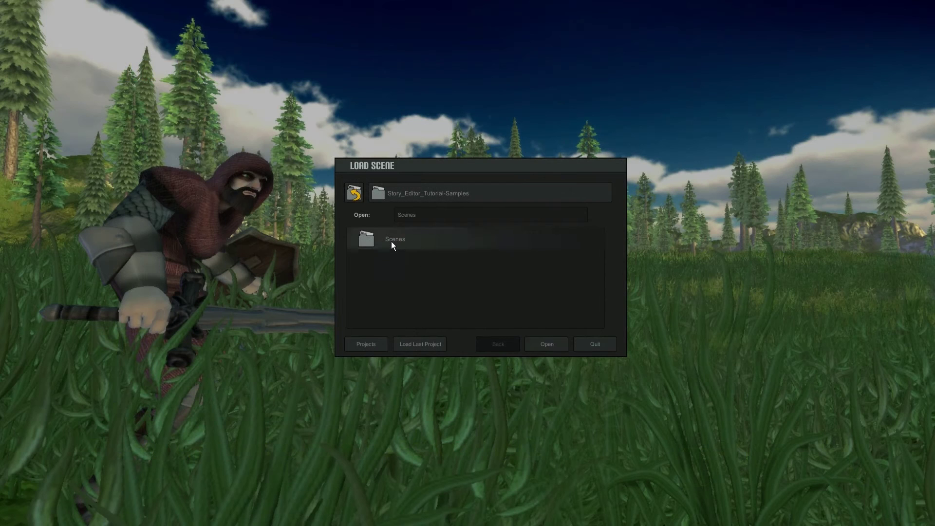
- Load the first story level, Story_Sample-Tutorial_01.agfs, from the project's Scenes folder
double_click(391, 241)
left_click(418, 260)
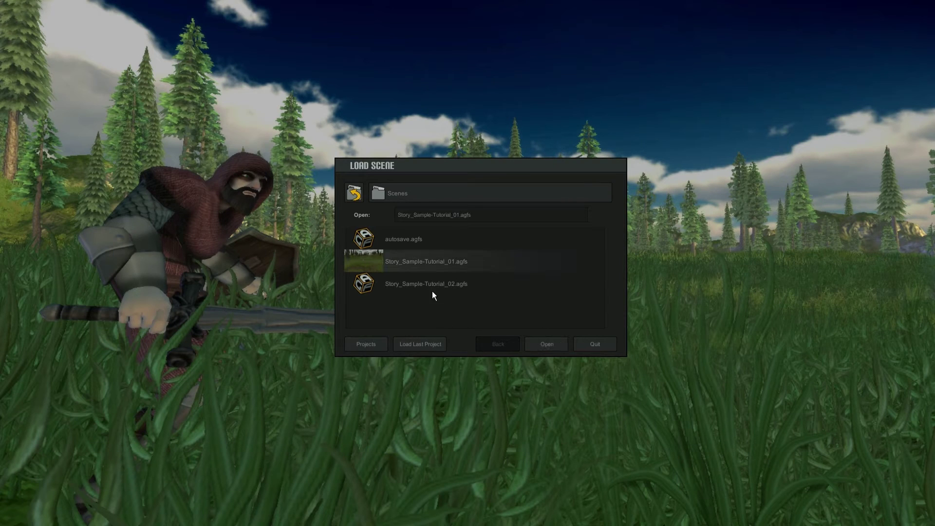
left_click(425, 281)
left_click(444, 262)
left_click(547, 345)
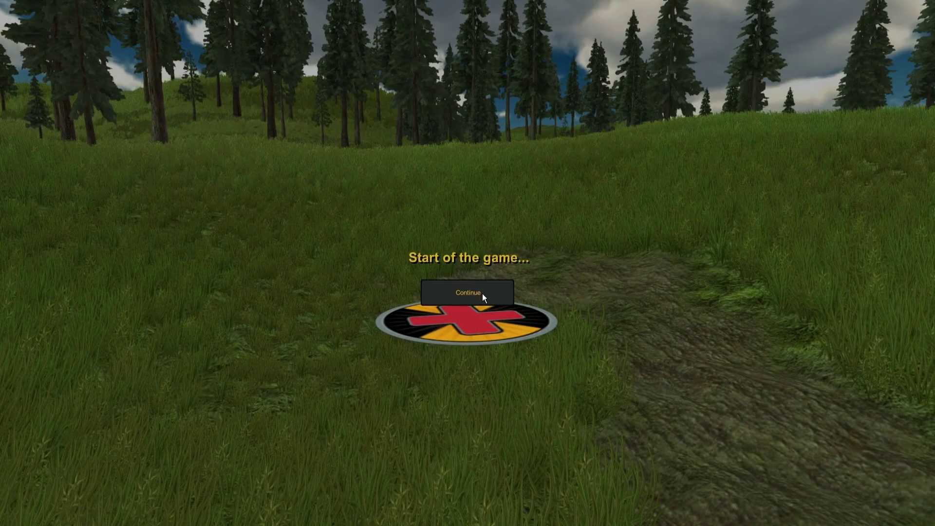
- Continue past the first level's start screen and run the character along the dirt path towards the enemy
left_click(467, 293)
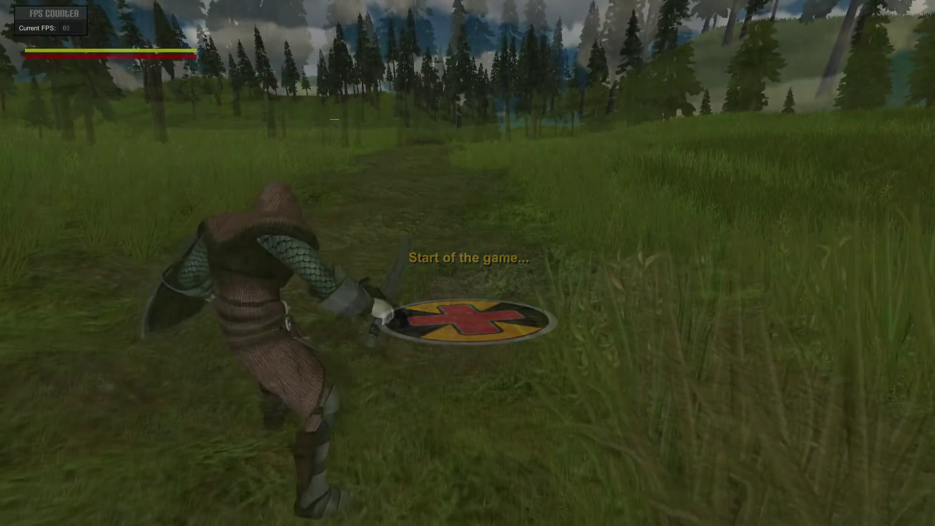
key("w")
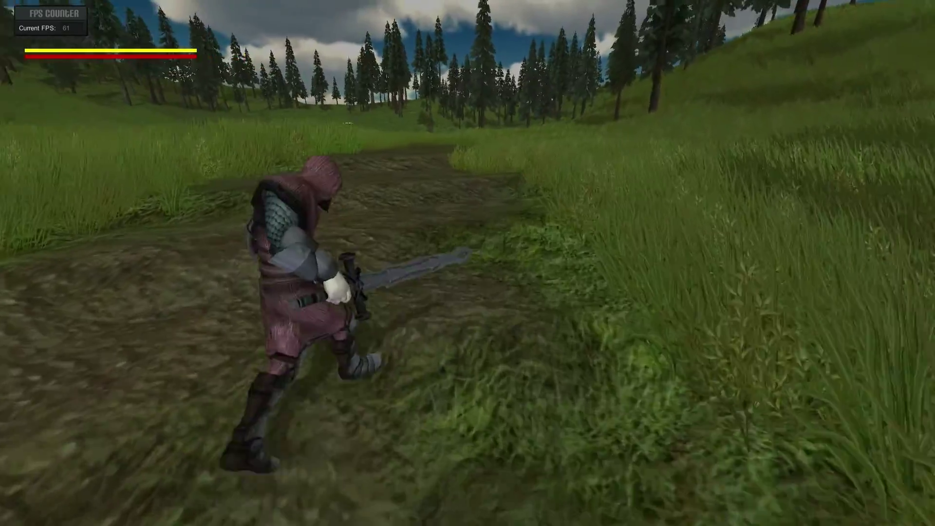
key("w")
key("space")
key("w")
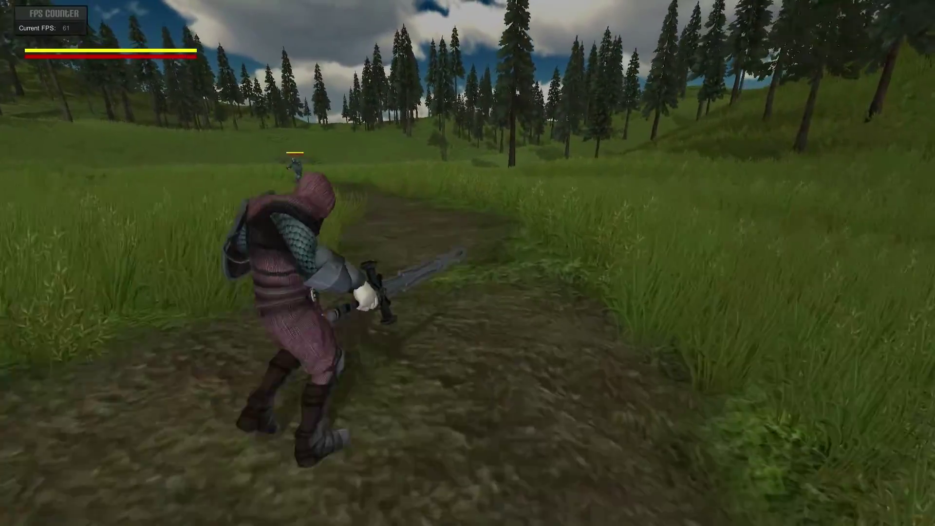
key("w")
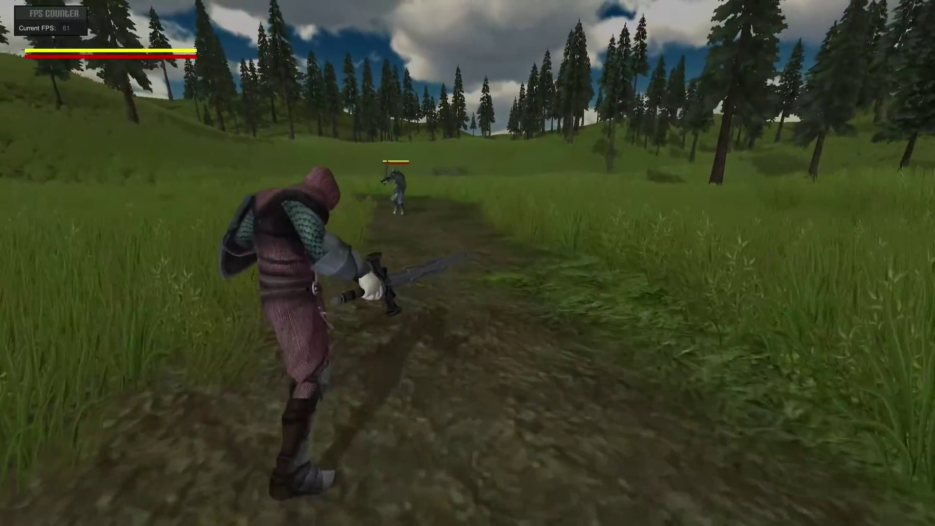
- Fight the armored enemy on level one's dirt path with the sword until it is defeated
key("w")
key("space")
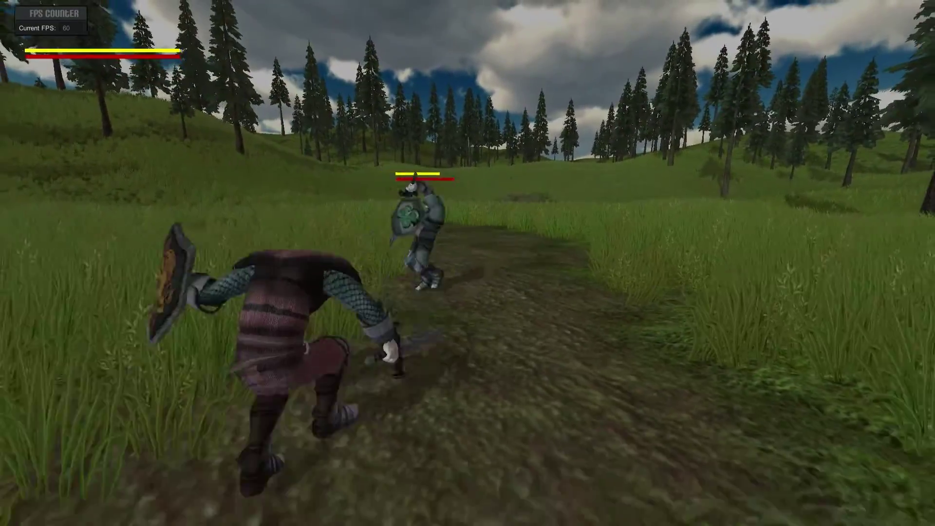
key("w")
key("space")
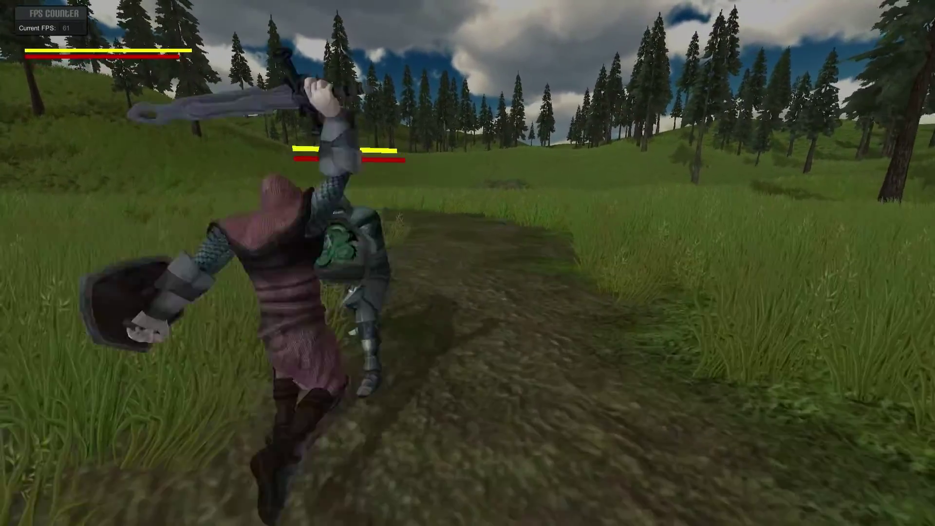
key("w")
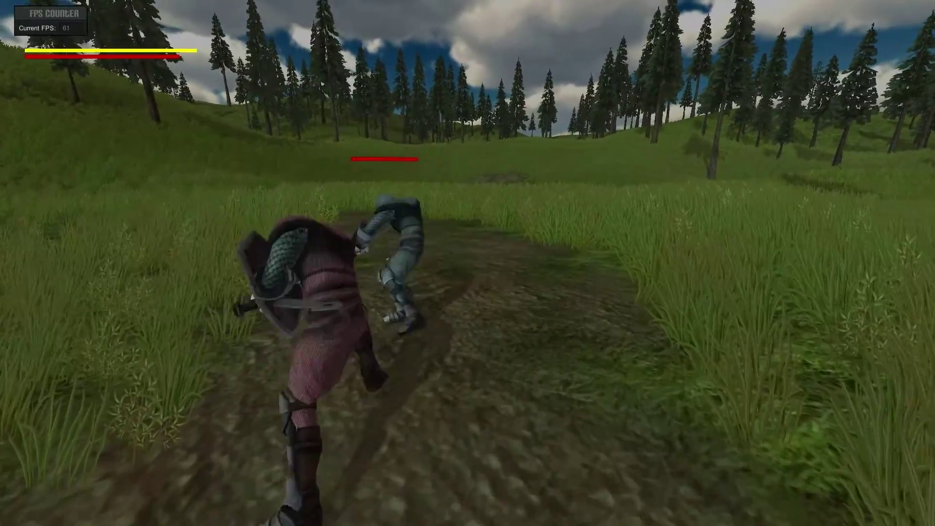
key("space")
key("w")
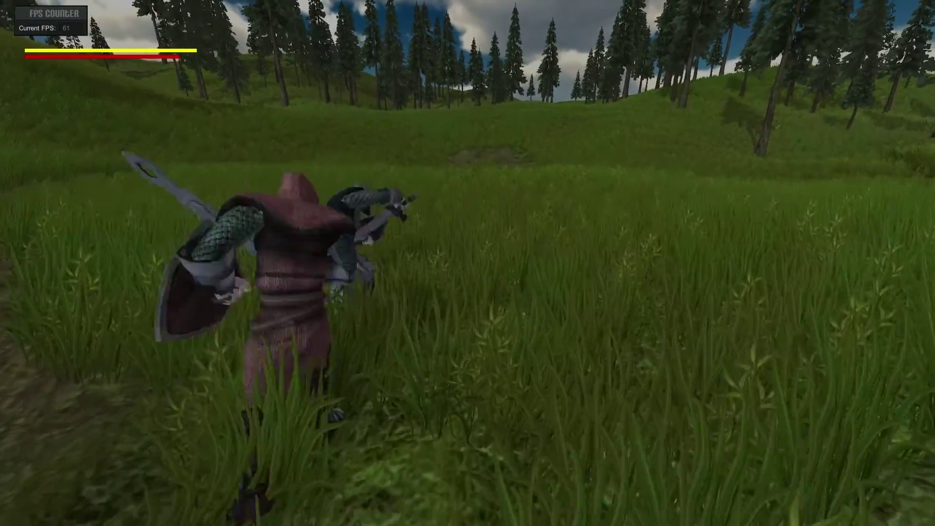
key("w")
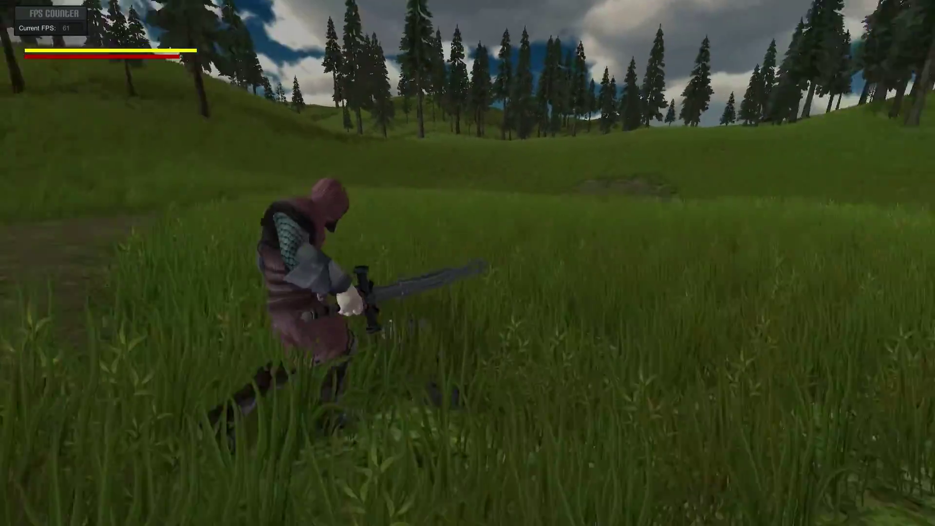
- Run the character through the tall grass and along the path to level one's end point, and advance to the next level
key("w")
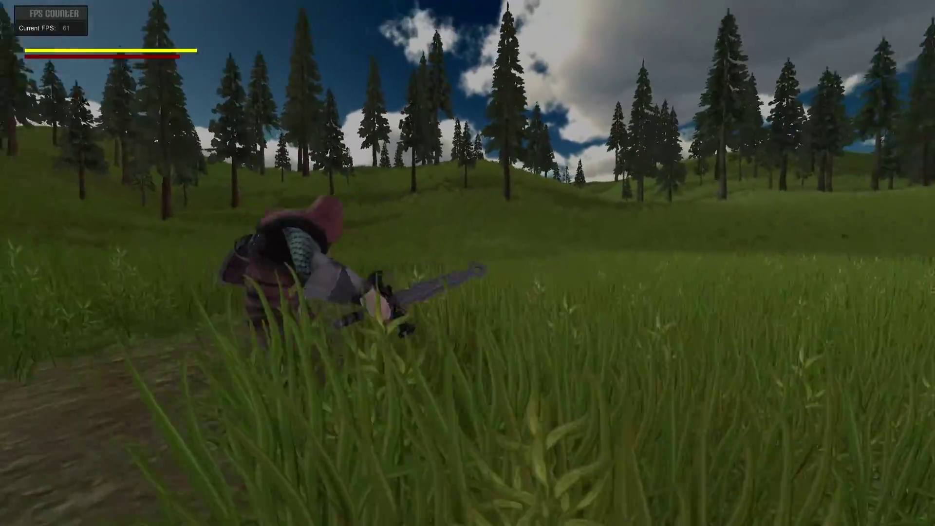
key("w")
key("w")
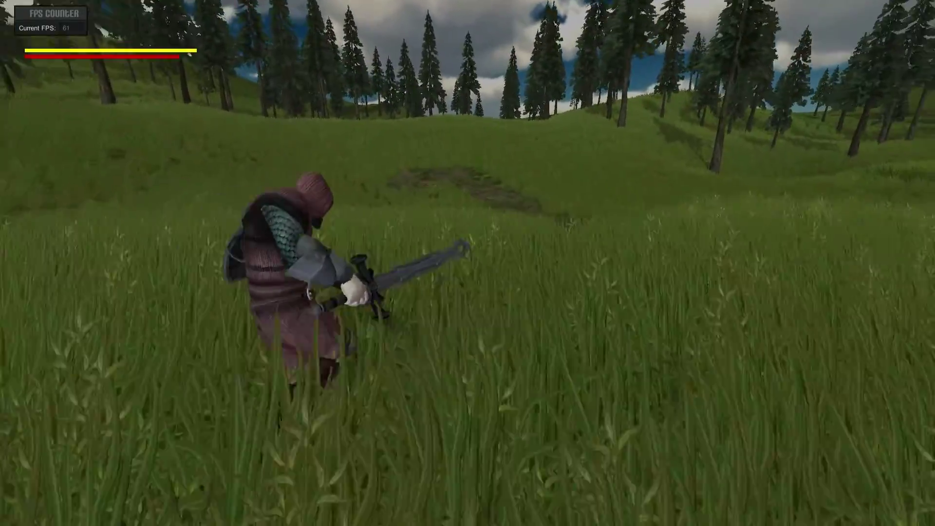
key("w")
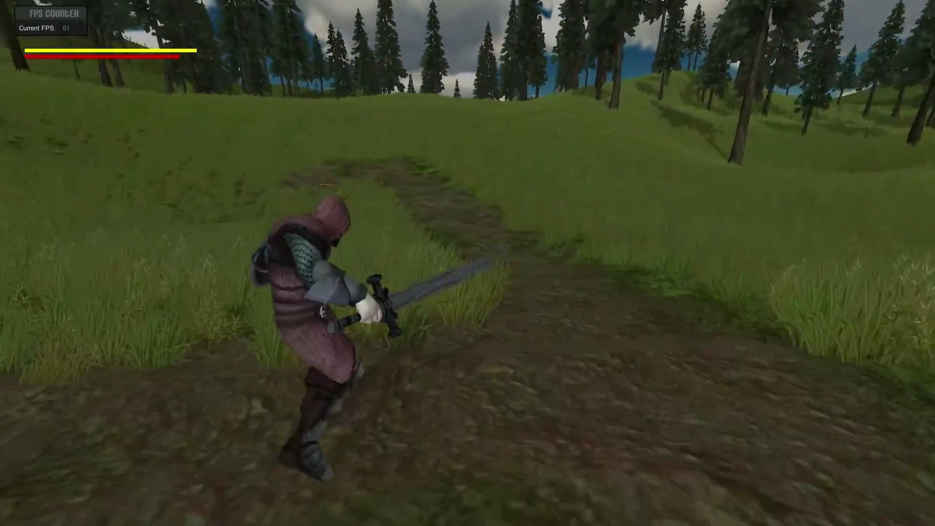
key("w")
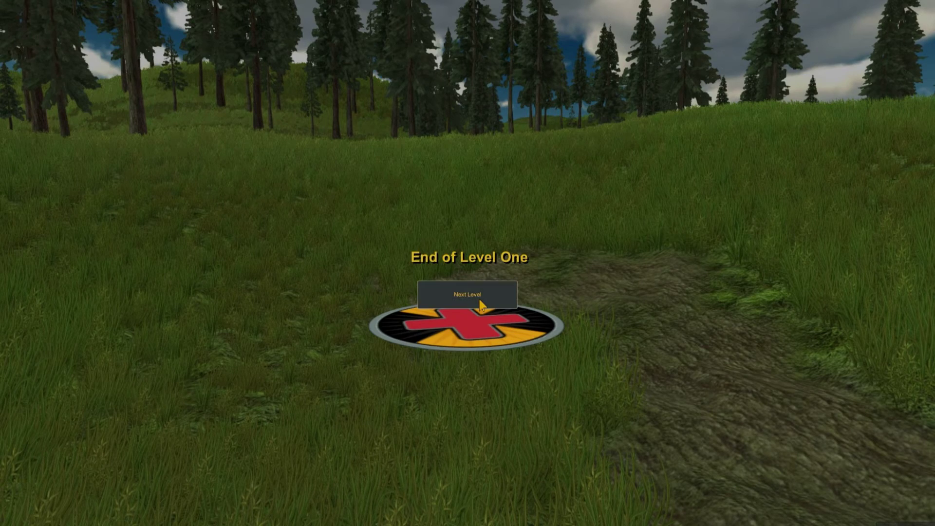
left_click(480, 303)
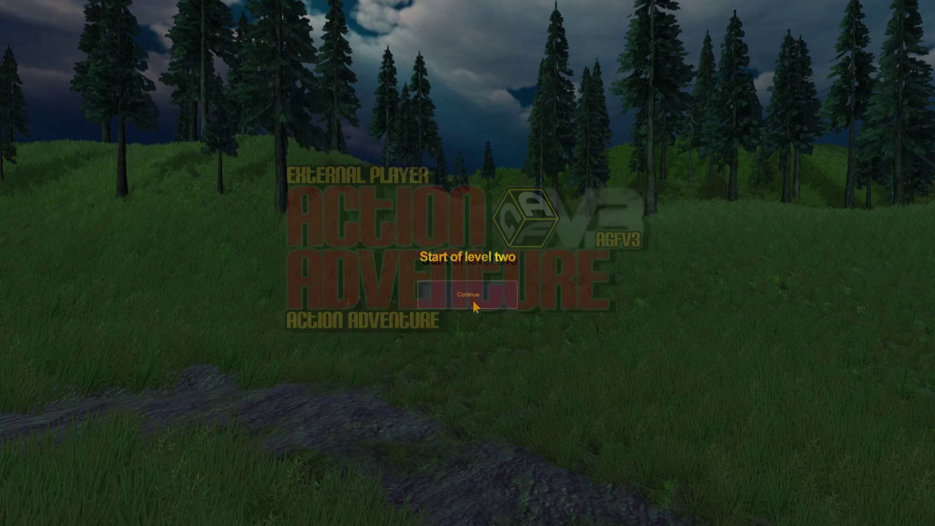
- Continue past level two's start screen and defeat the enemy on the dark path
left_click(473, 302)
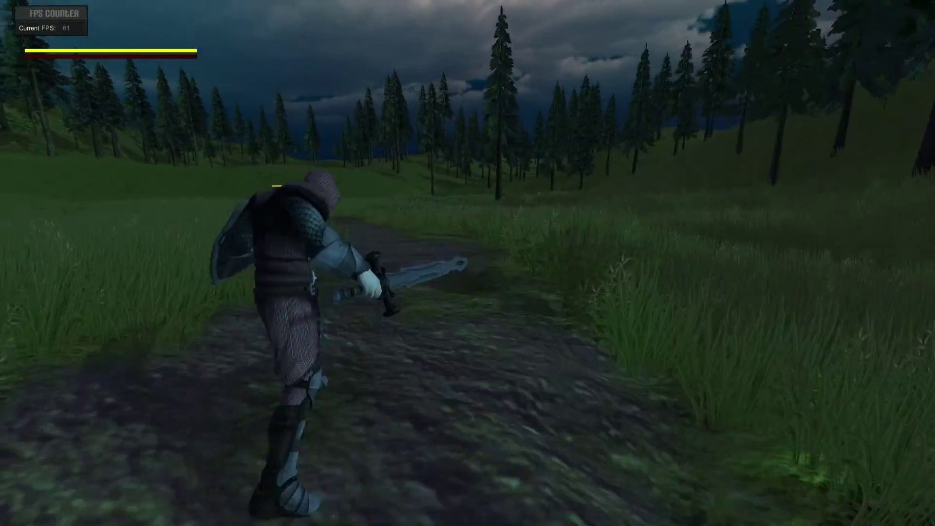
key("w")
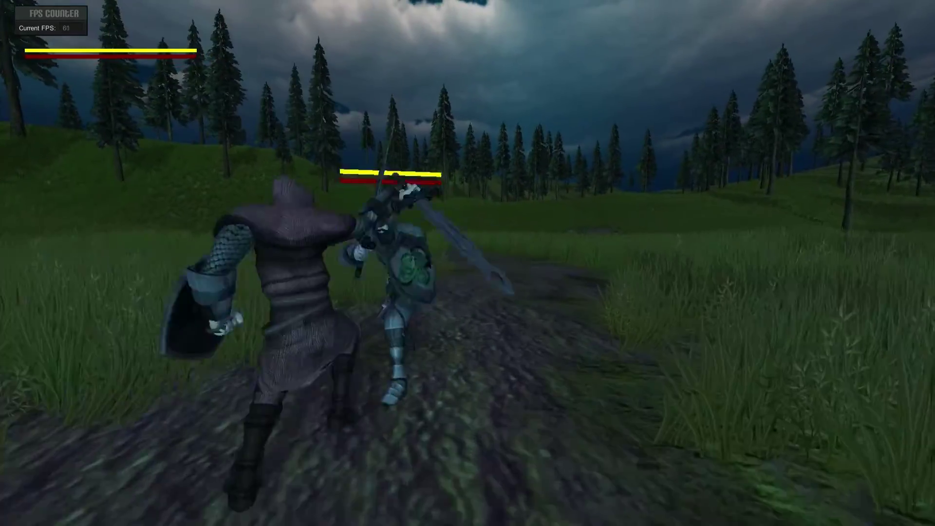
key("w")
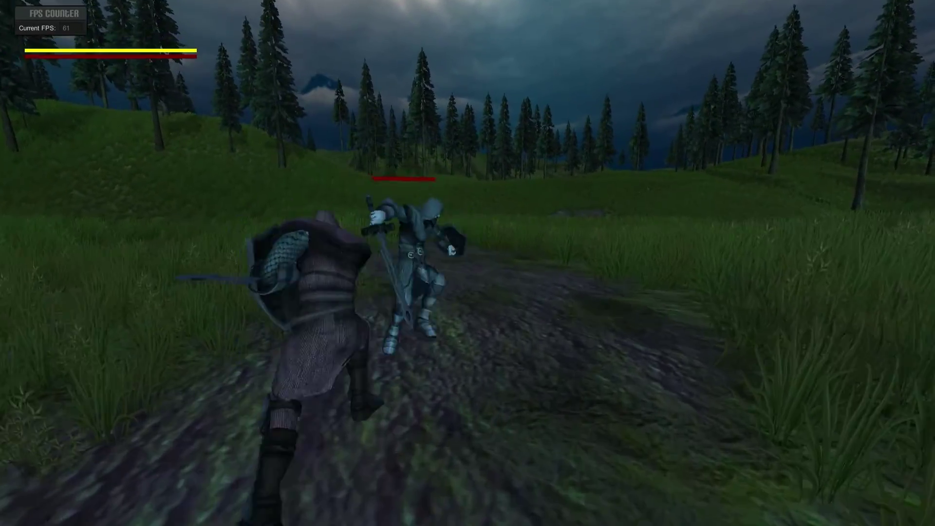
key("w")
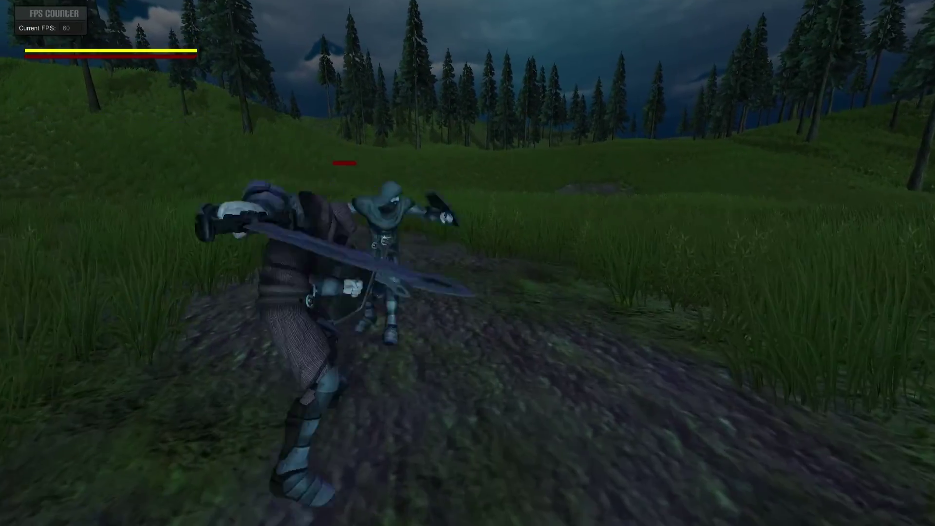
key("w")
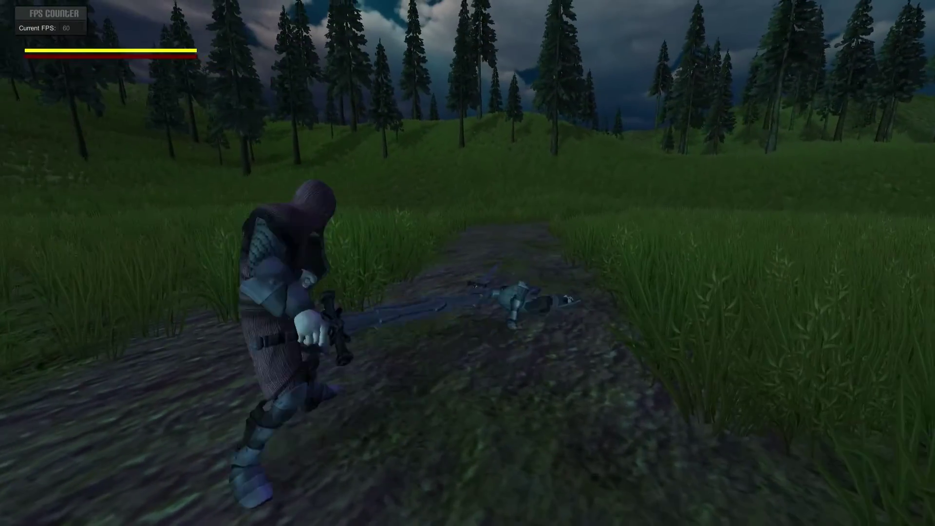
- Run the character along the night-time path to the end of level two and continue past its end screen
key("w")
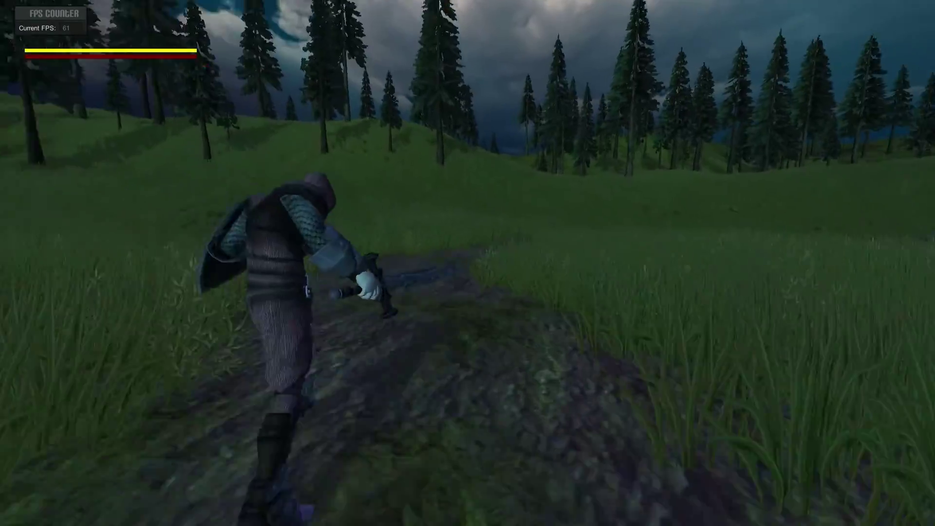
key("w")
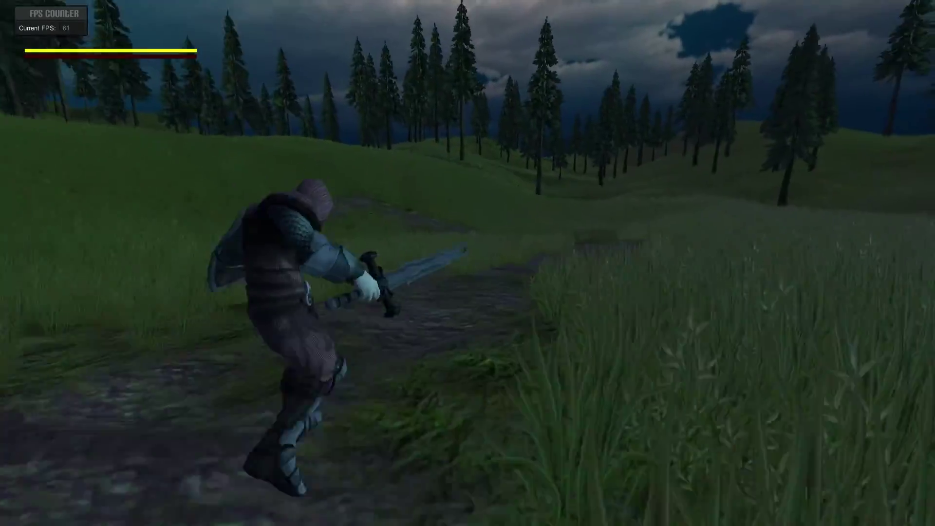
key("w")
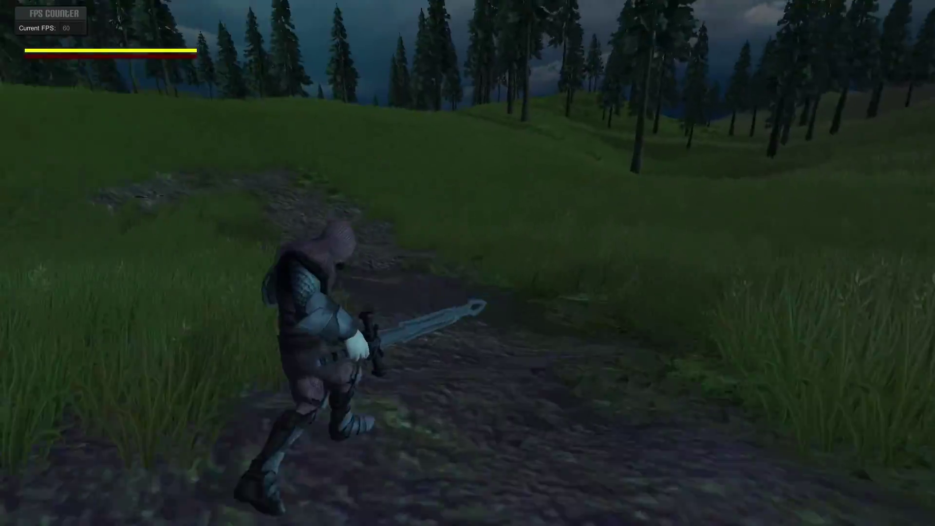
key("w")
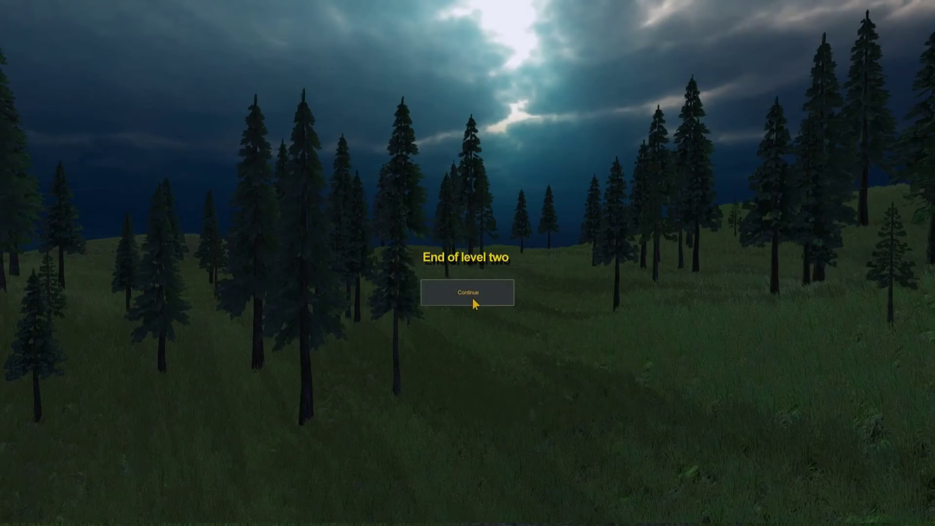
left_click(472, 296)
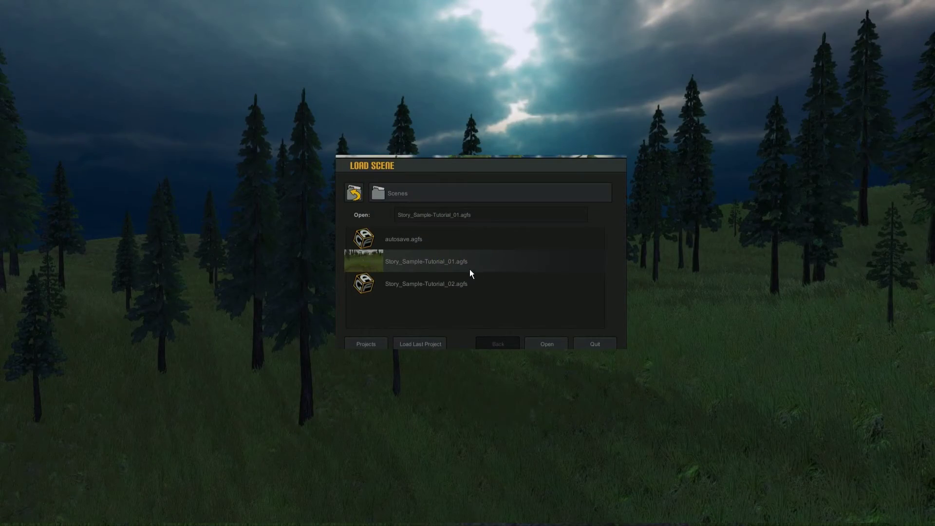